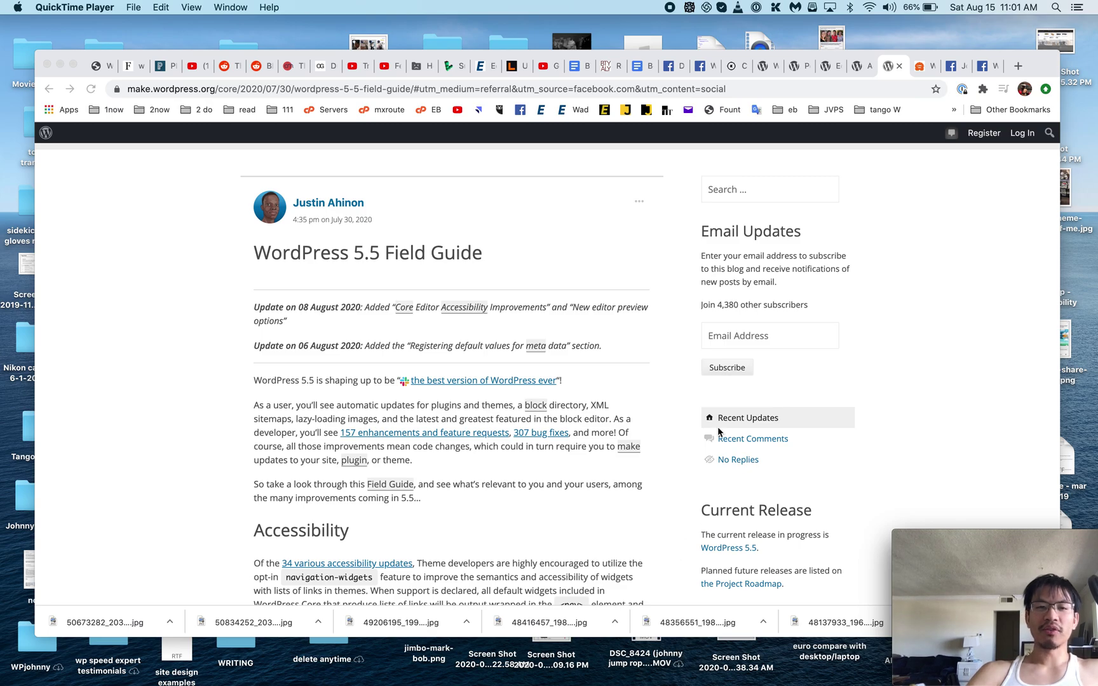
# Look over the open admin tabs, ending on the gallery post with the Orci ac auctor paragraph selected.
pyautogui.scroll(3, 718, 432)
pyautogui.scroll(-5, 718, 432)
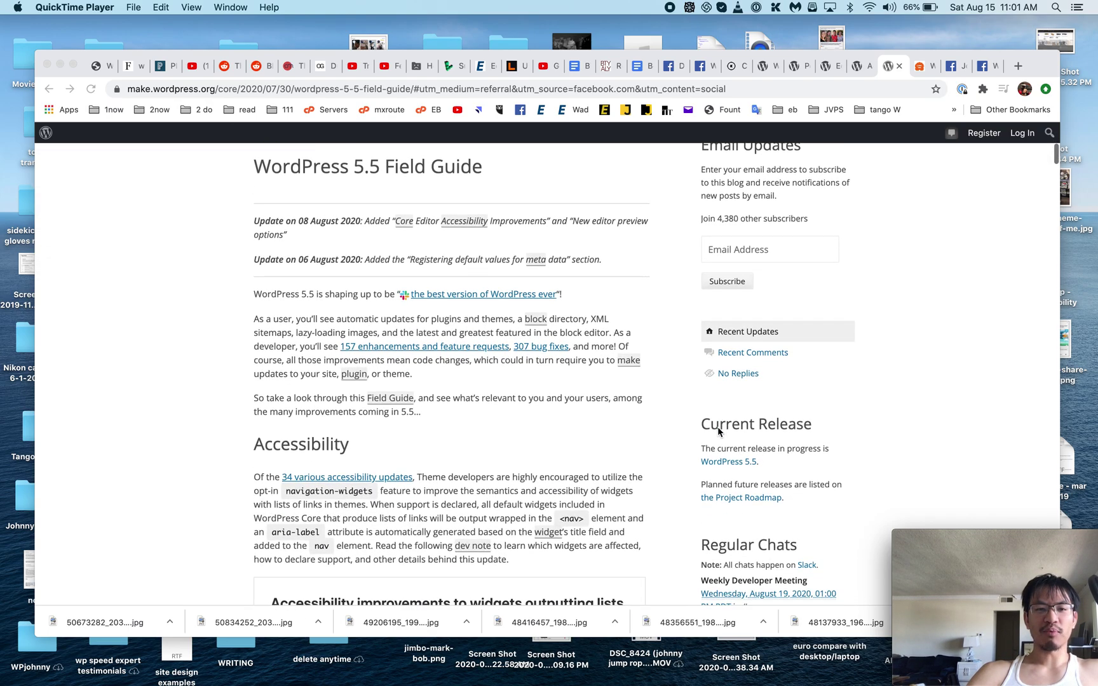
pyautogui.scroll(-10, 719, 431)
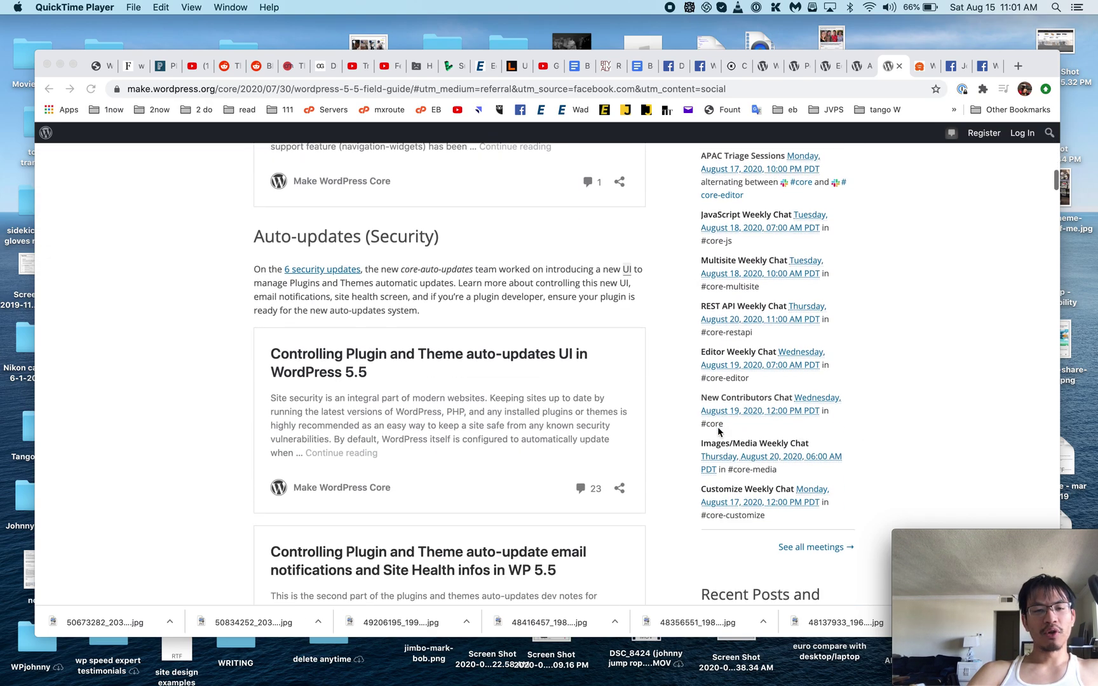
pyautogui.scroll(-10, 719, 431)
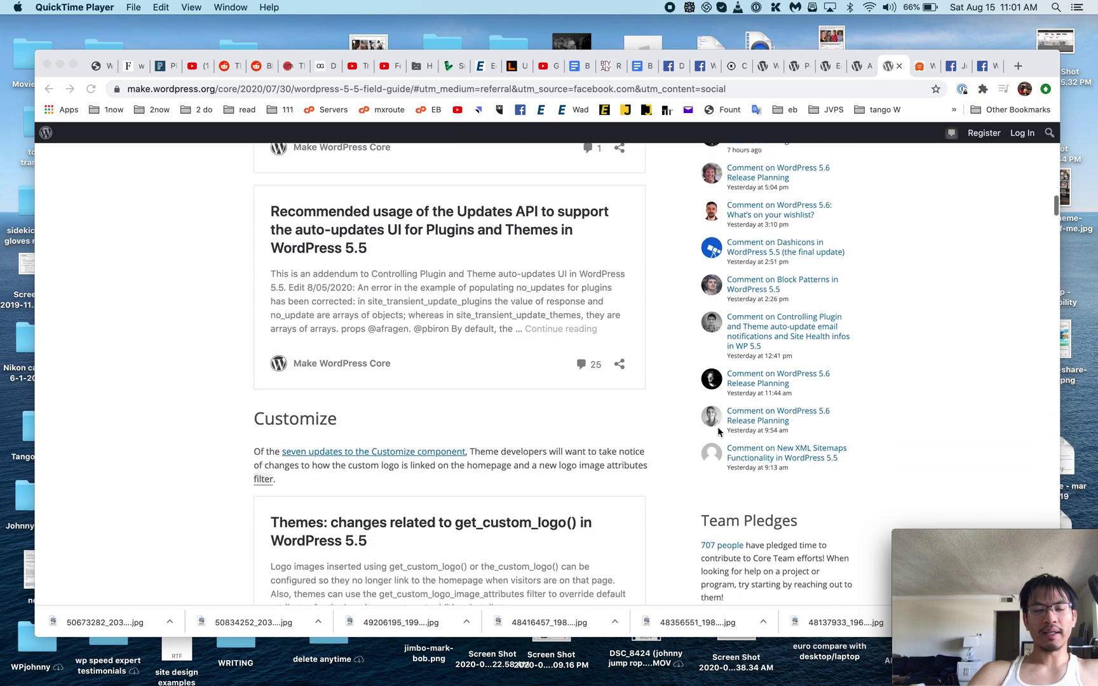
pyautogui.scroll(-10, 719, 432)
pyautogui.scroll(-5, 717, 432)
pyautogui.scroll(-6, 718, 432)
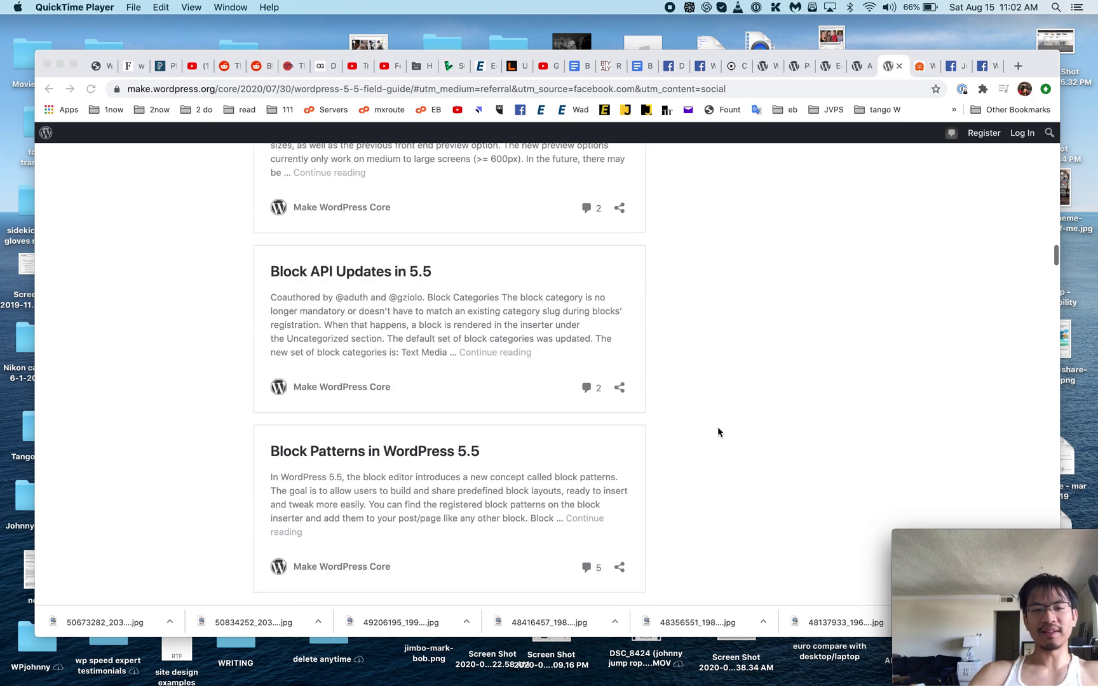
pyautogui.scroll(-10, 717, 432)
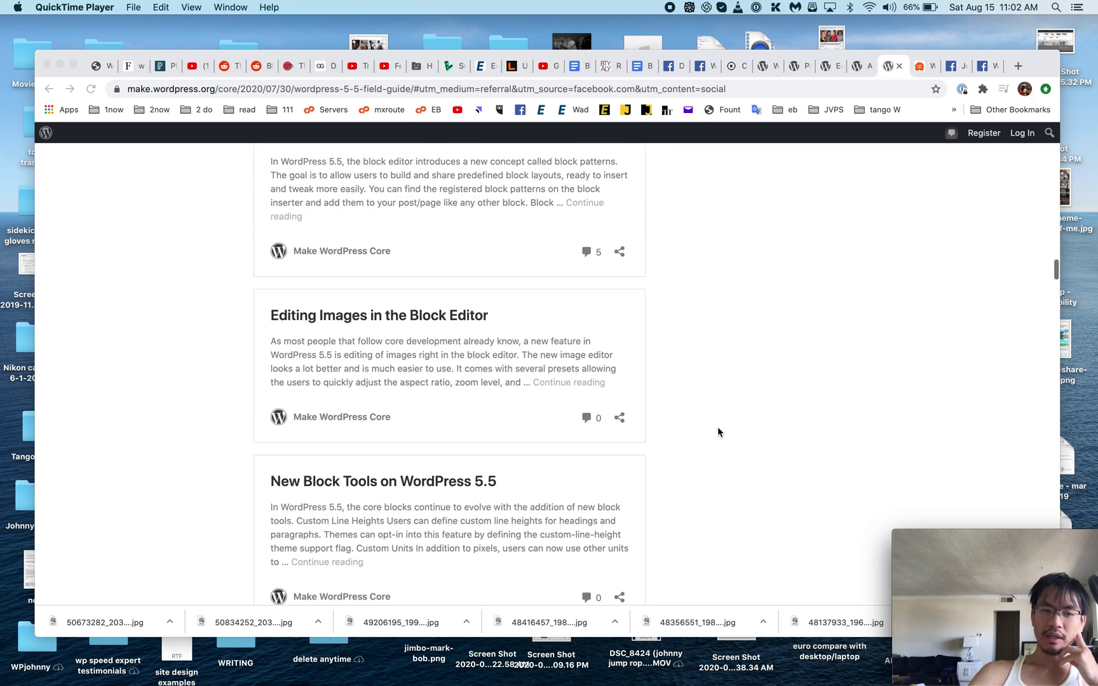
pyautogui.scroll(-10, 718, 432)
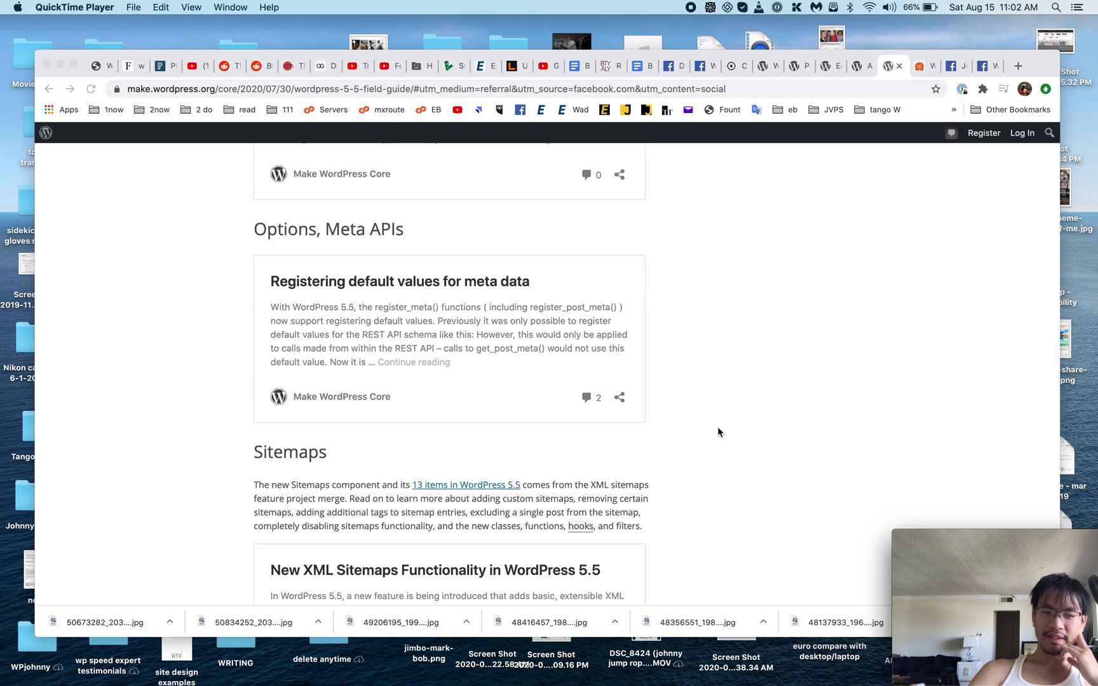
pyautogui.scroll(-10, 718, 432)
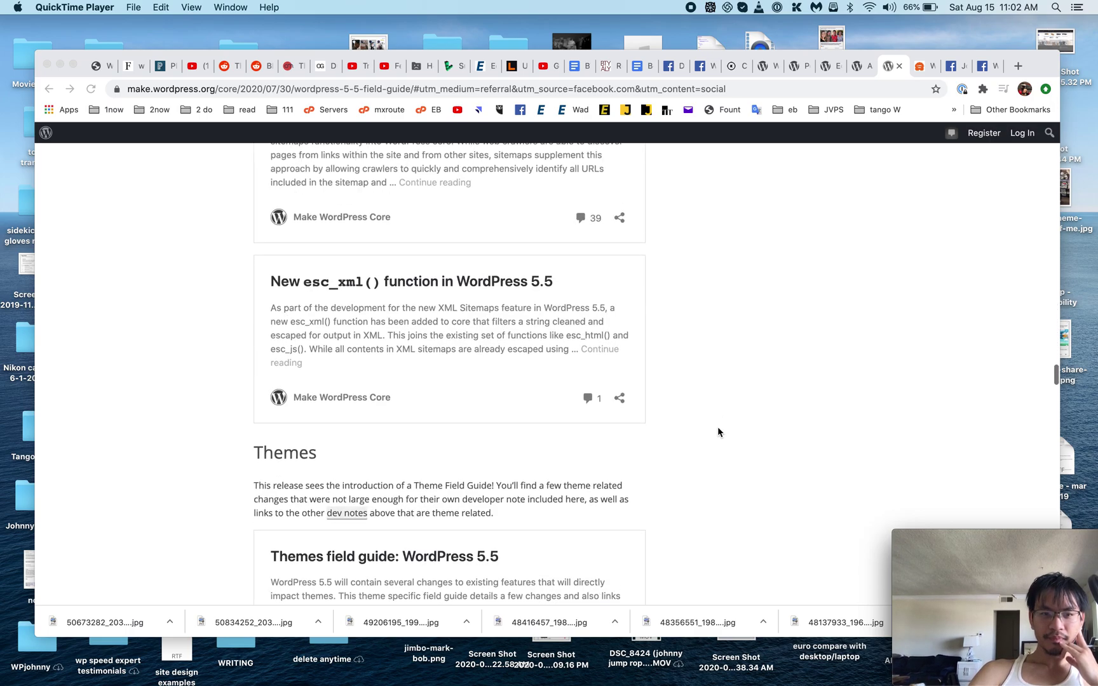
pyautogui.scroll(-2, 717, 432)
pyautogui.scroll(15, 718, 432)
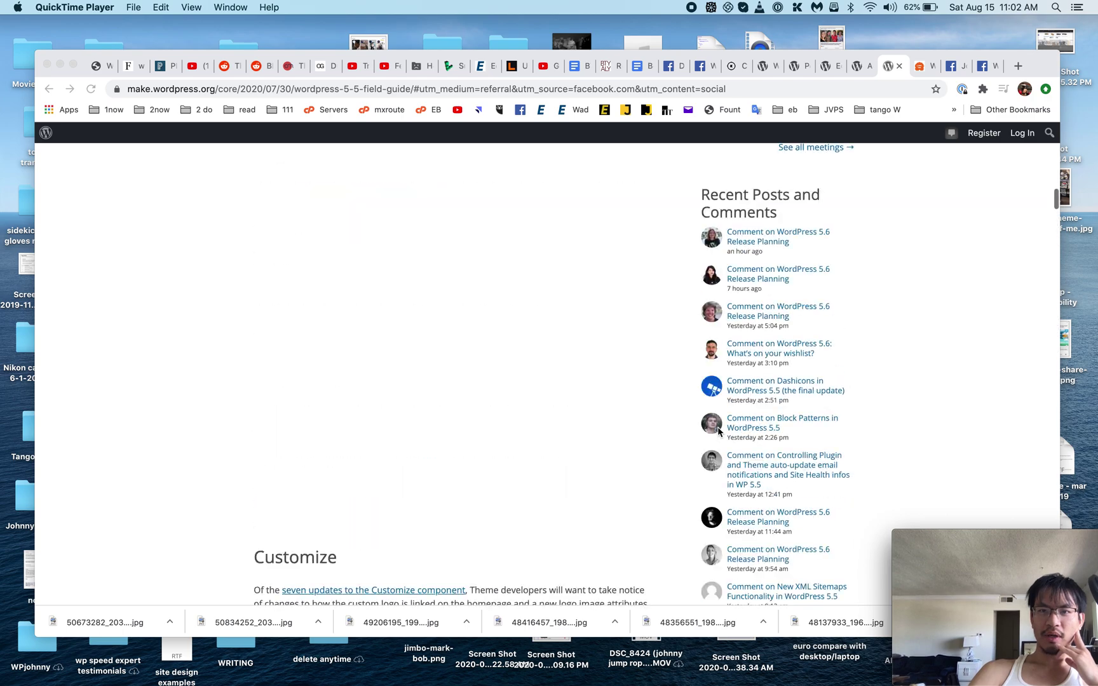
pyautogui.click(858, 73)
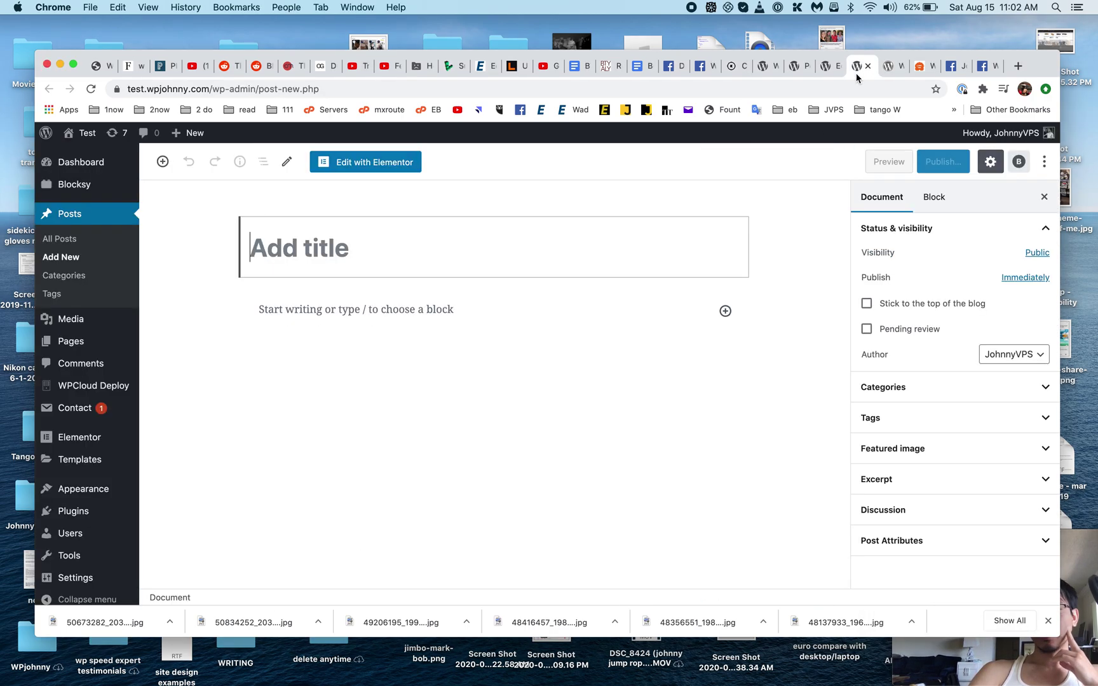
pyautogui.click(824, 71)
pyautogui.click(801, 70)
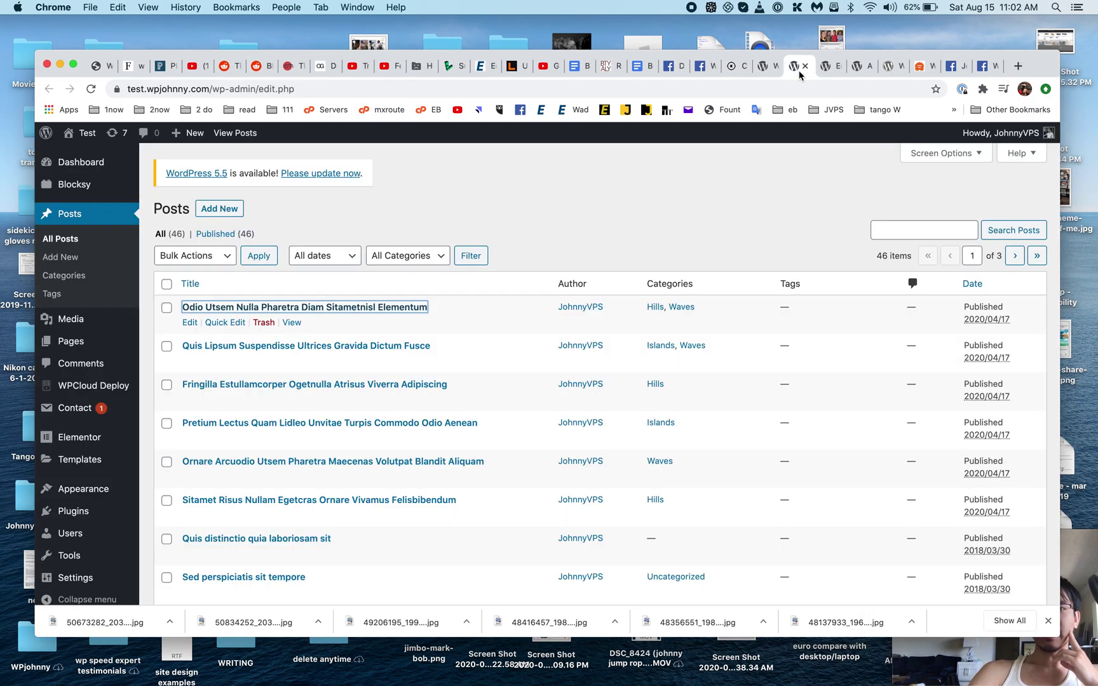
pyautogui.click(818, 70)
pyautogui.scroll(-10, 620, 382)
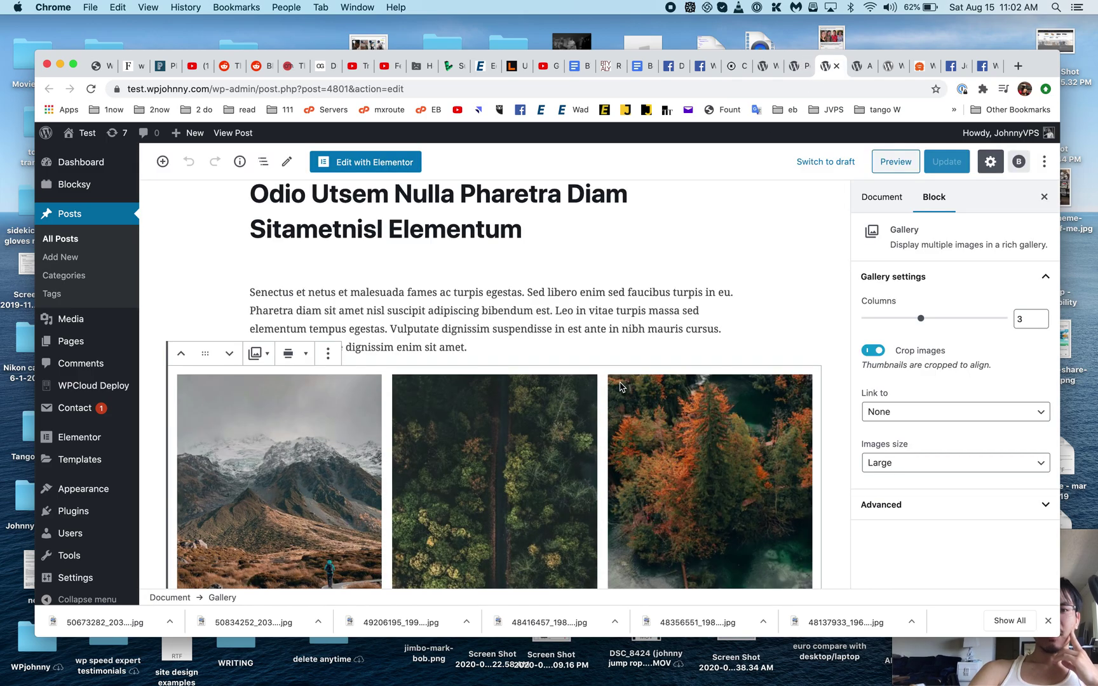
pyautogui.scroll(-5, 620, 379)
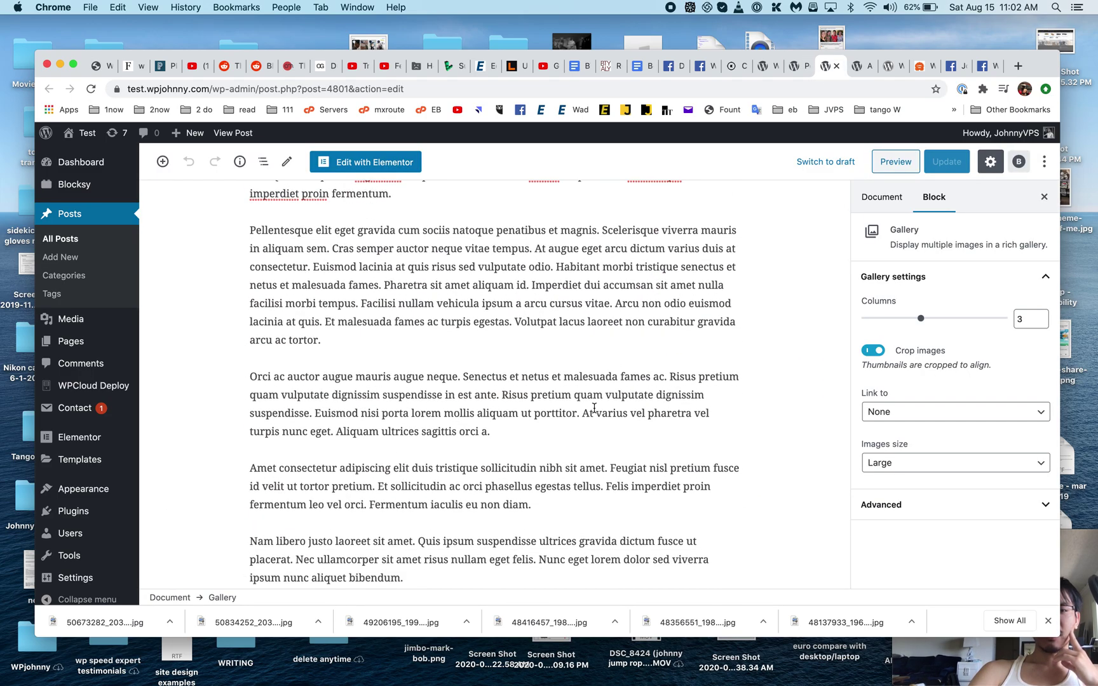
pyautogui.click(596, 414)
pyautogui.scroll(-4, 595, 411)
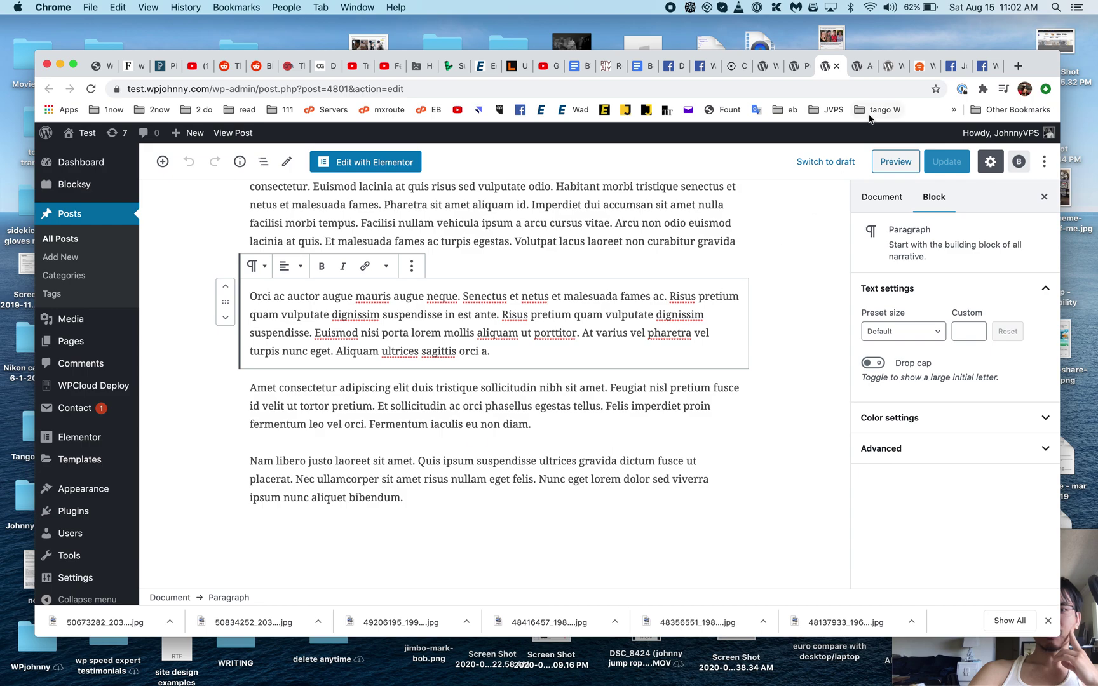
# Check the blank new post and the Posts list, then switch to the Updates page.
pyautogui.click(859, 66)
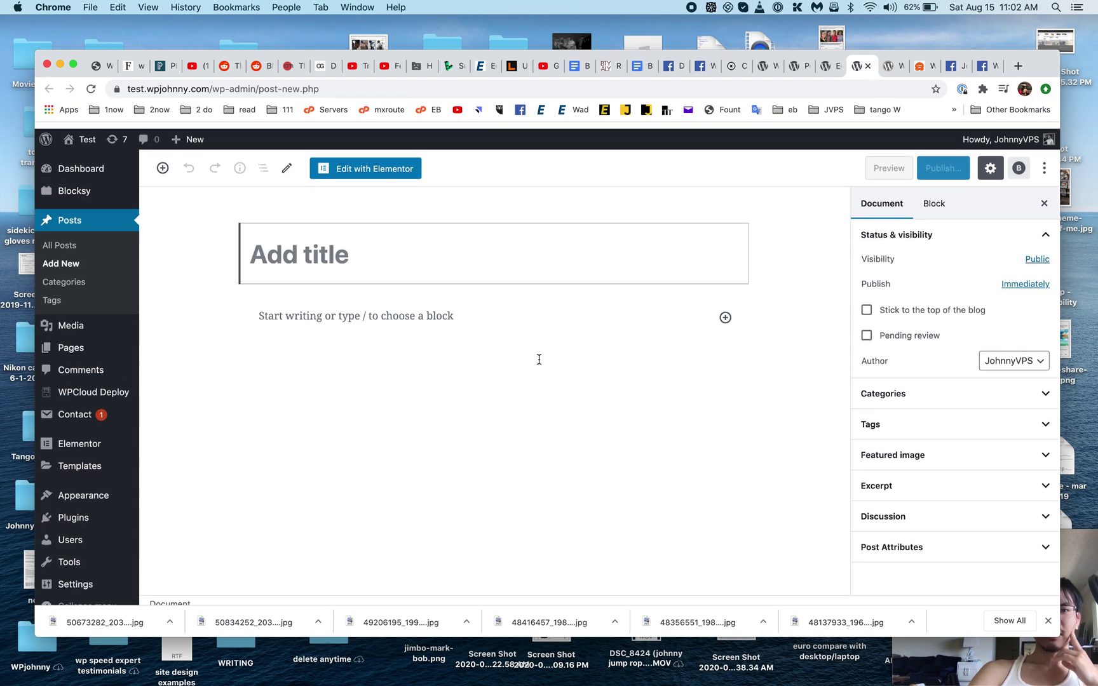
pyautogui.click(460, 323)
pyautogui.click(794, 67)
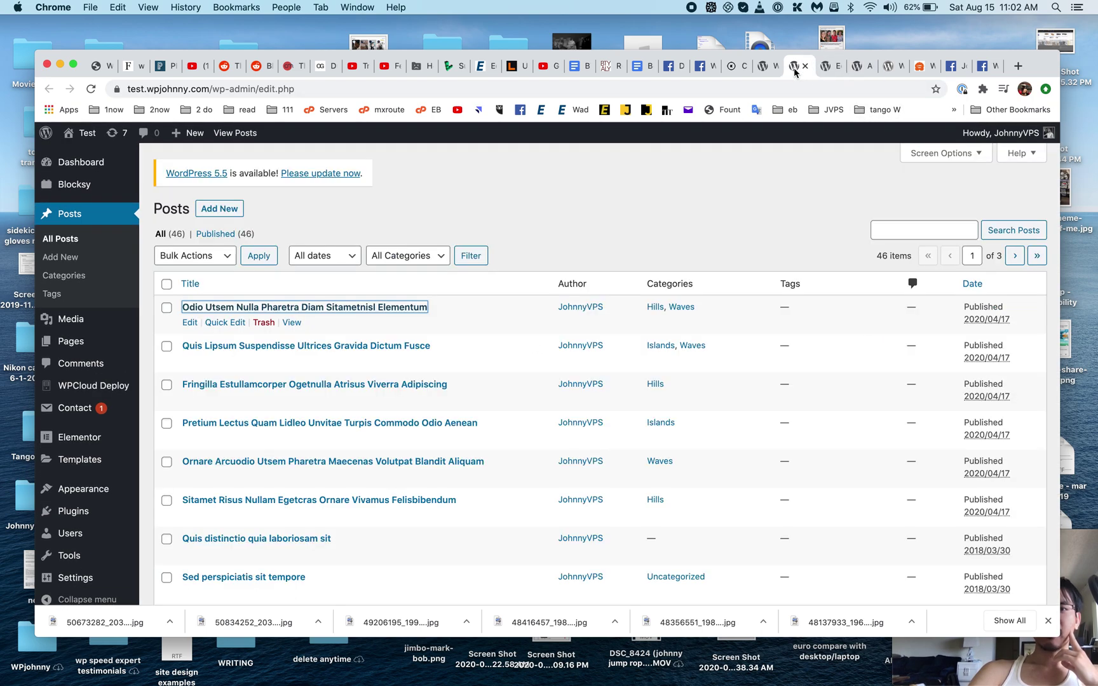
pyautogui.click(766, 68)
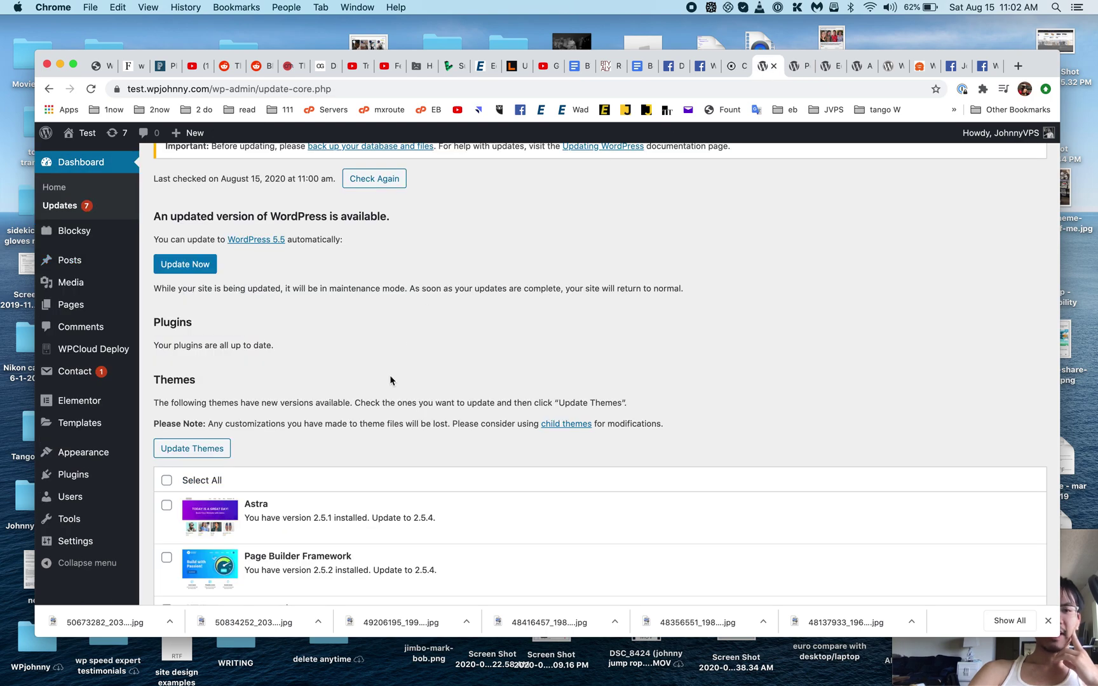
# Run the upgrade to WordPress 5.5 and wait until the Welcome to WordPress 5.5 page loads.
pyautogui.scroll(2, 391, 380)
pyautogui.click(206, 314)
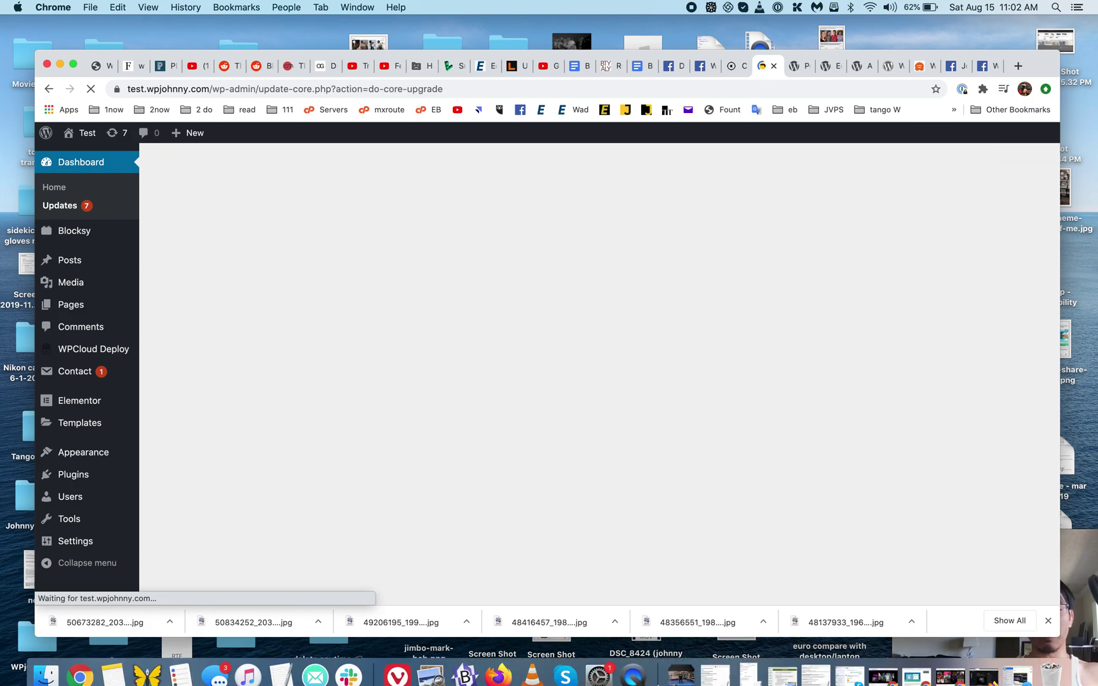
pyautogui.click(633, 676)
pyautogui.click(163, 7)
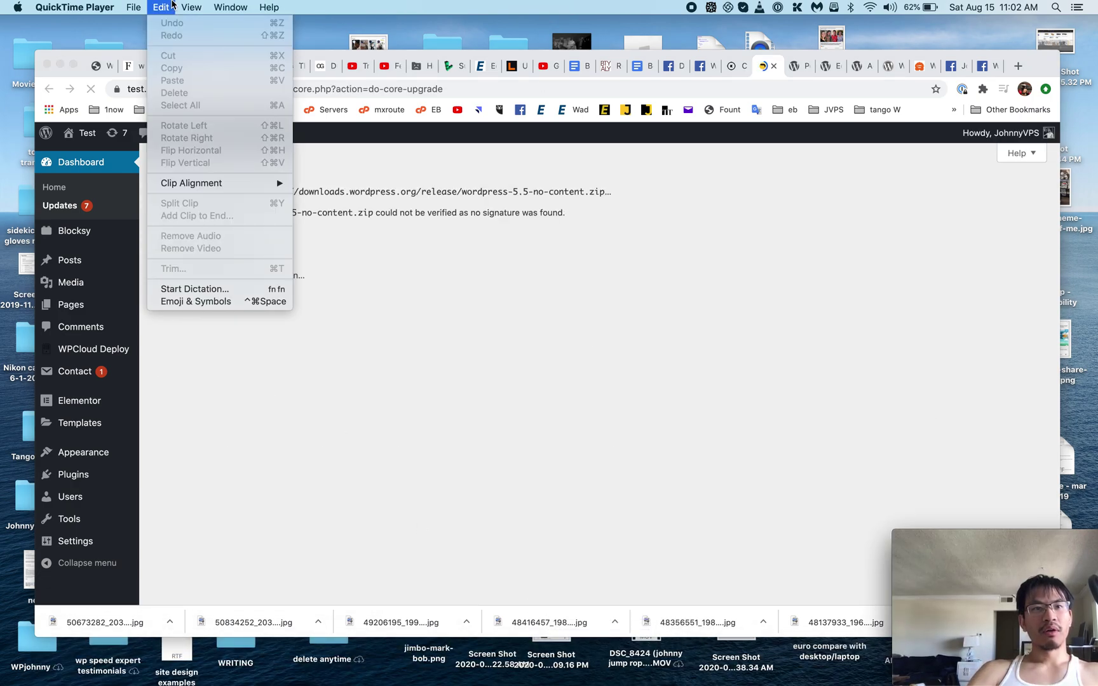
pyautogui.click(191, 7)
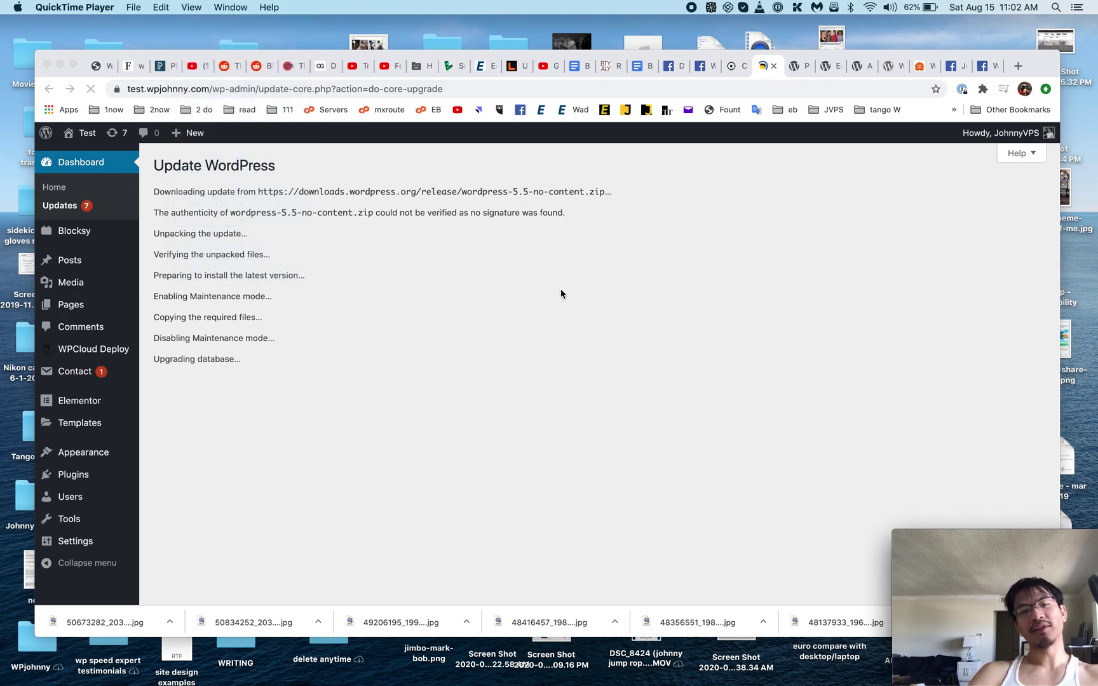
pyautogui.click(561, 290)
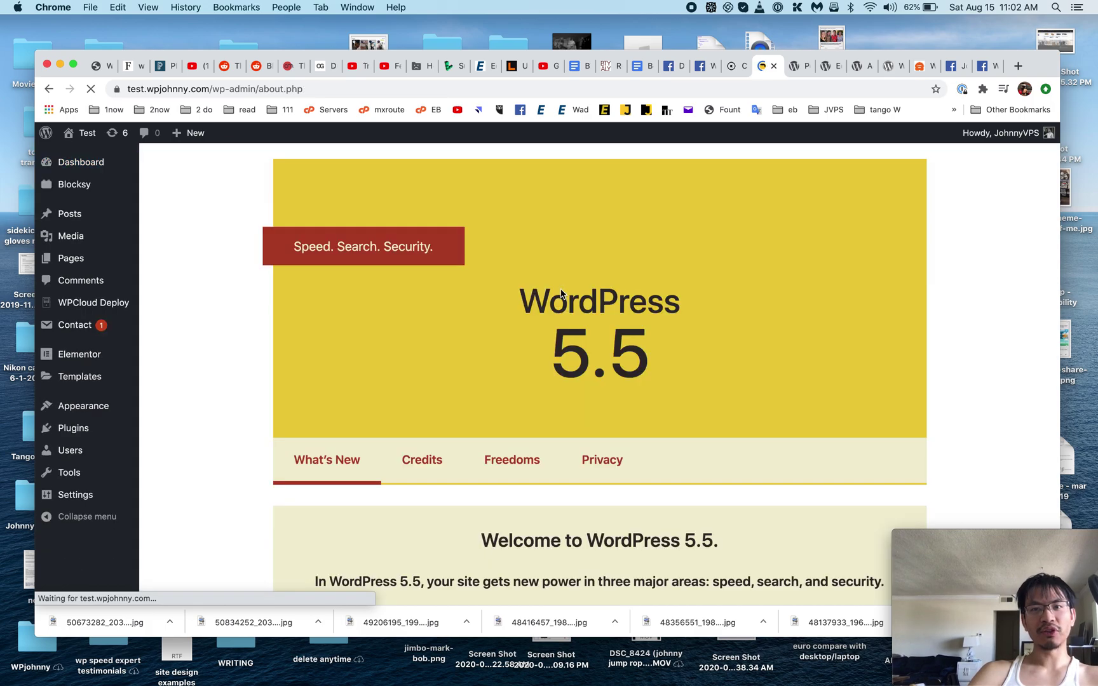
# Read through the 5.5 About page, highlighting the lazy-loading text in the Speed section.
pyautogui.scroll(-3, 304, 425)
pyautogui.scroll(-5, 304, 424)
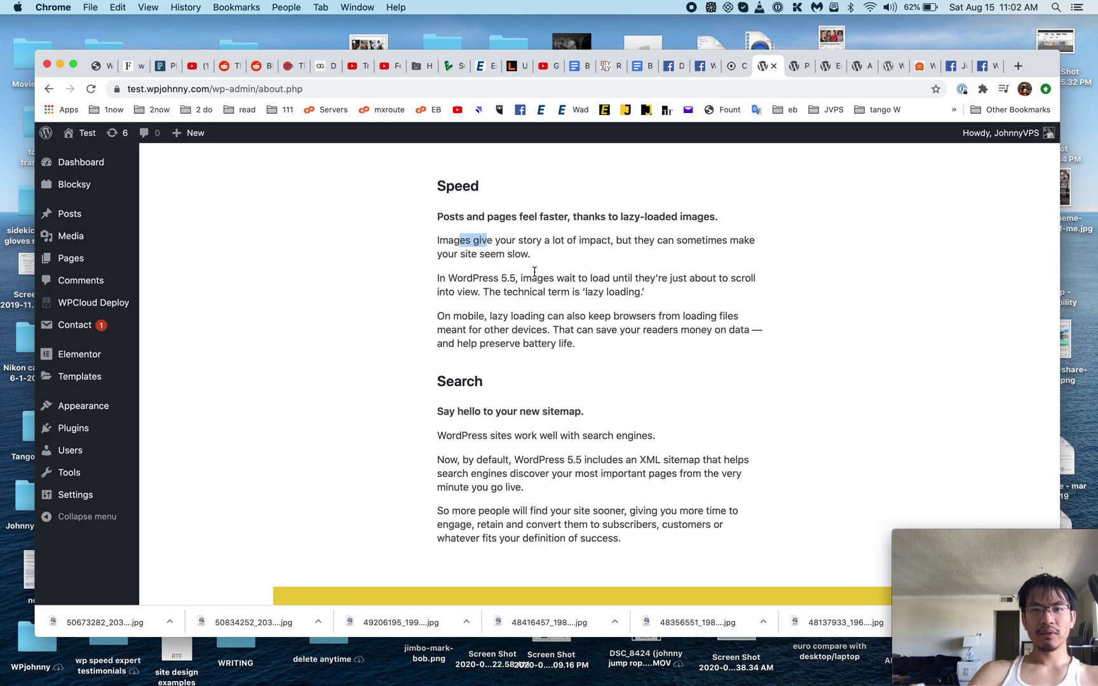
pyautogui.moveTo(535, 271); pyautogui.dragTo(607, 318)
pyautogui.click(607, 319)
pyautogui.scroll(-10, 618, 351)
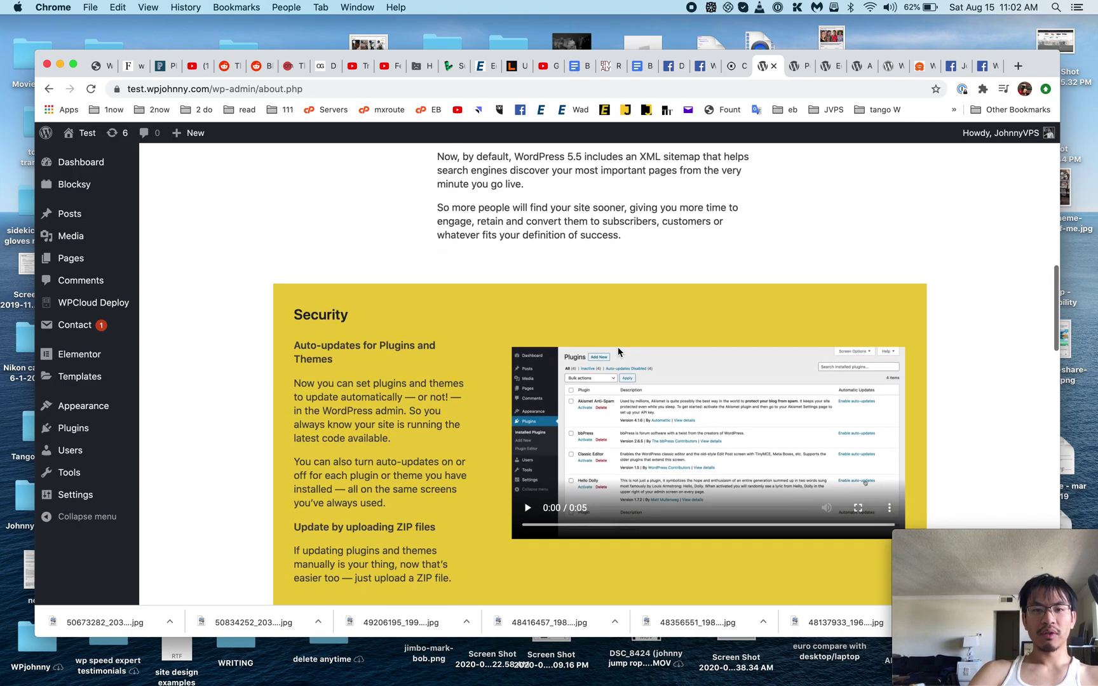
pyautogui.scroll(-6, 619, 352)
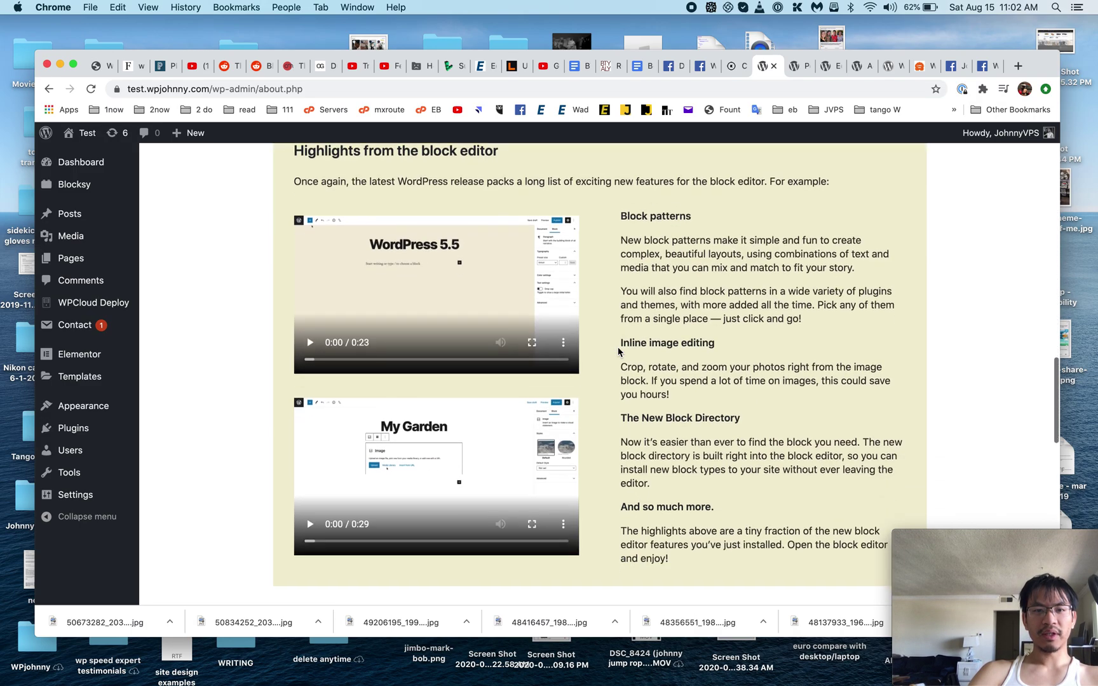
pyautogui.scroll(-3, 619, 350)
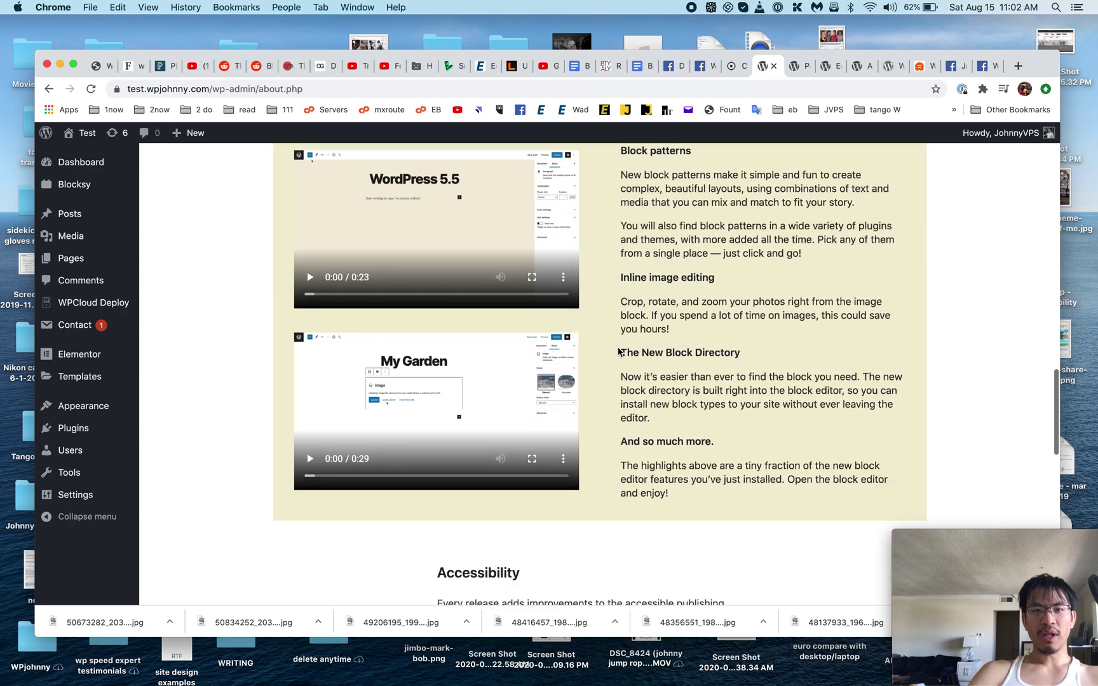
pyautogui.scroll(2, 610, 299)
pyautogui.scroll(-10, 605, 361)
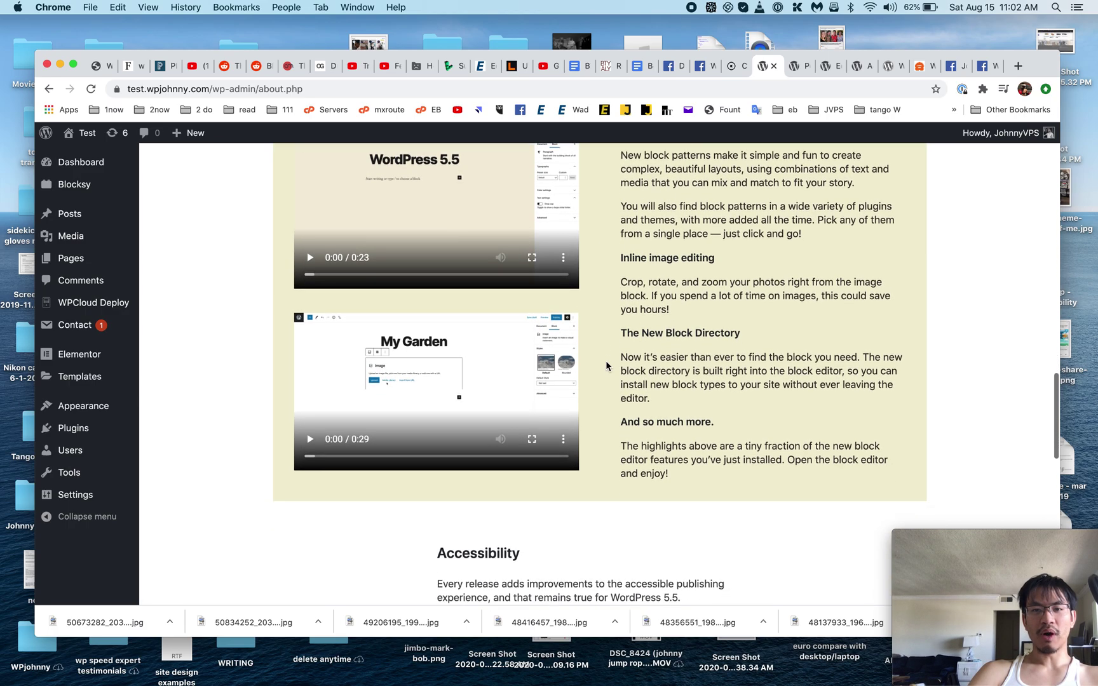
pyautogui.scroll(-2, 606, 360)
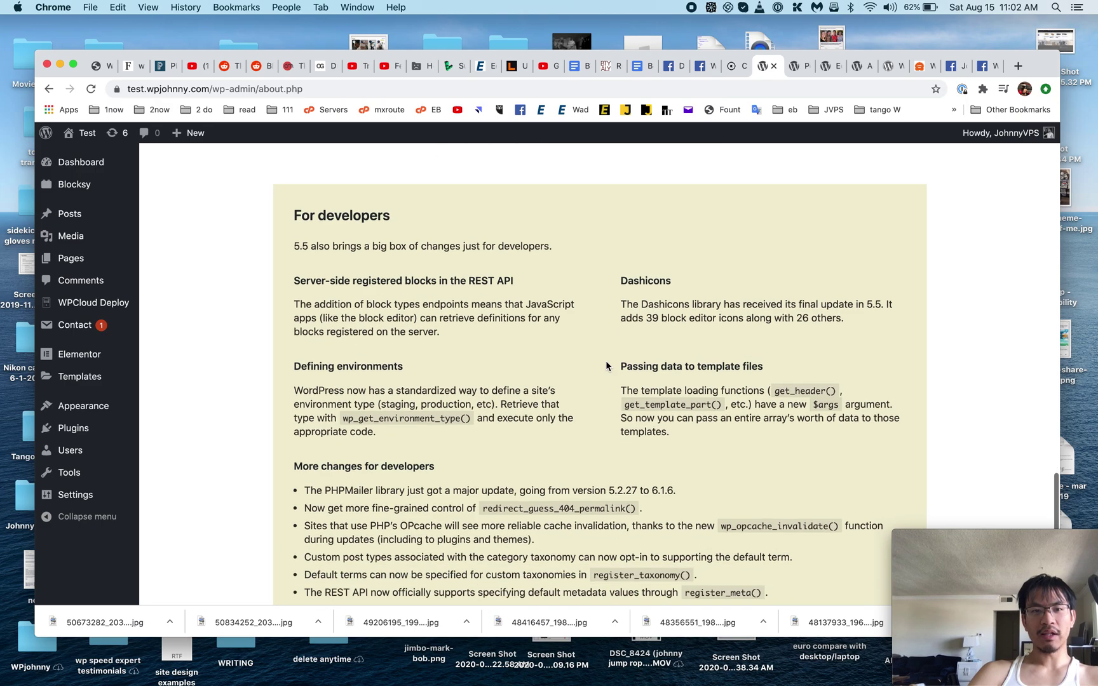
pyautogui.moveTo(623, 263); pyautogui.dragTo(806, 278)
pyautogui.scroll(-6, 561, 336)
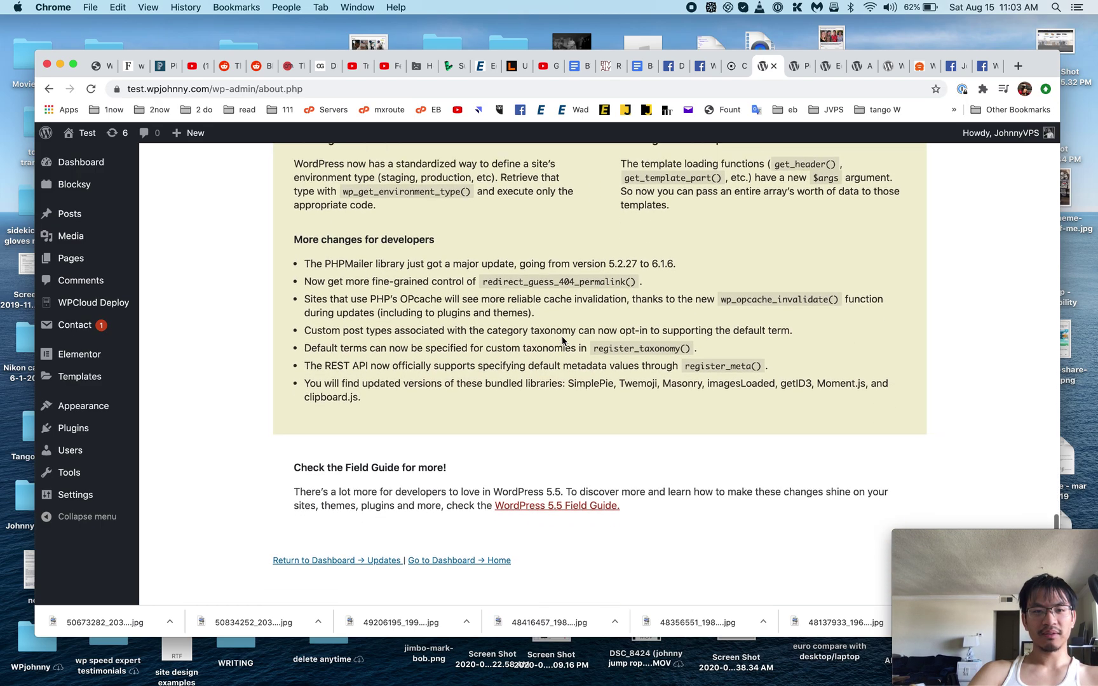
pyautogui.scroll(20, 562, 340)
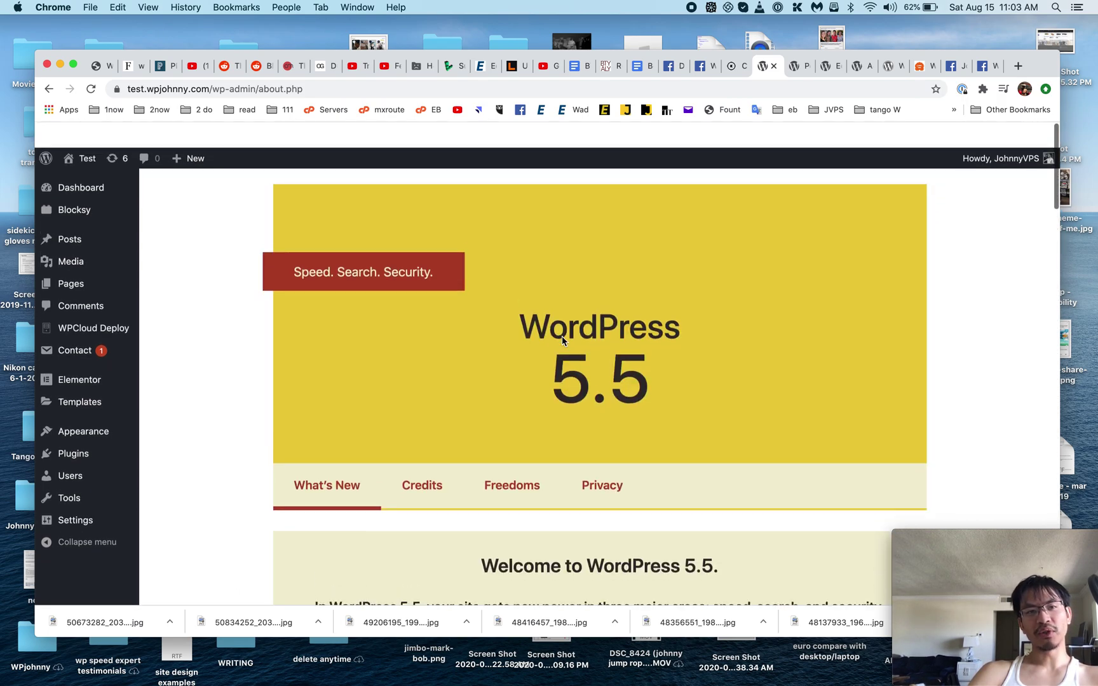
# View the Credits and Privacy sections, then start a new post from the admin bar's New menu.
pyautogui.click(439, 467)
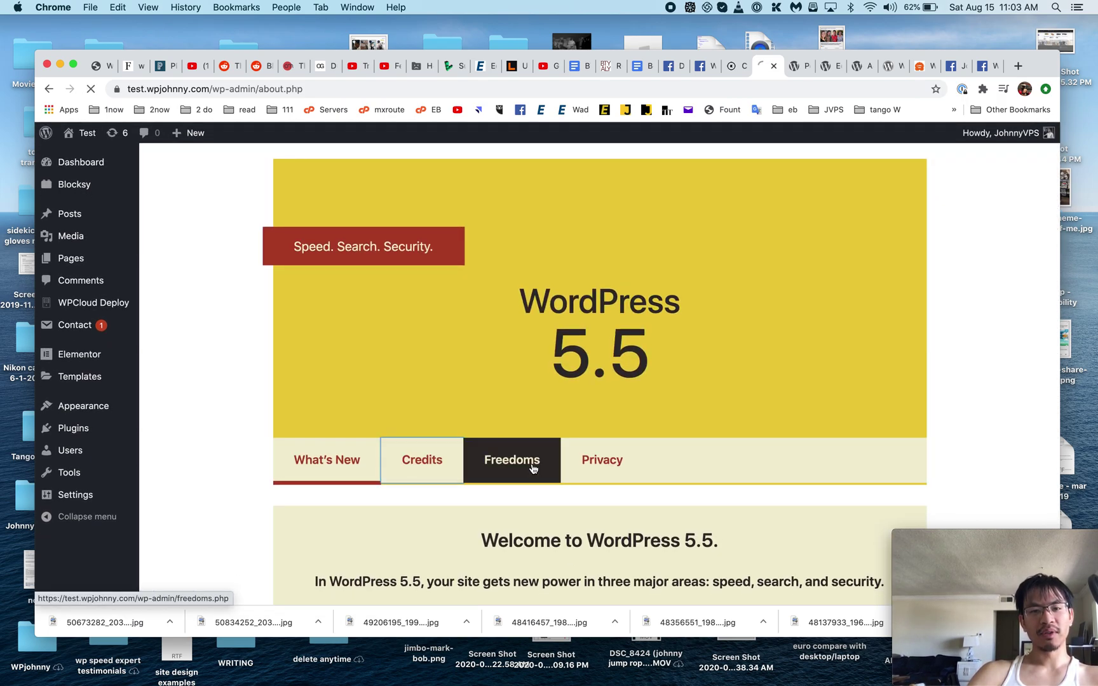
pyautogui.click(601, 461)
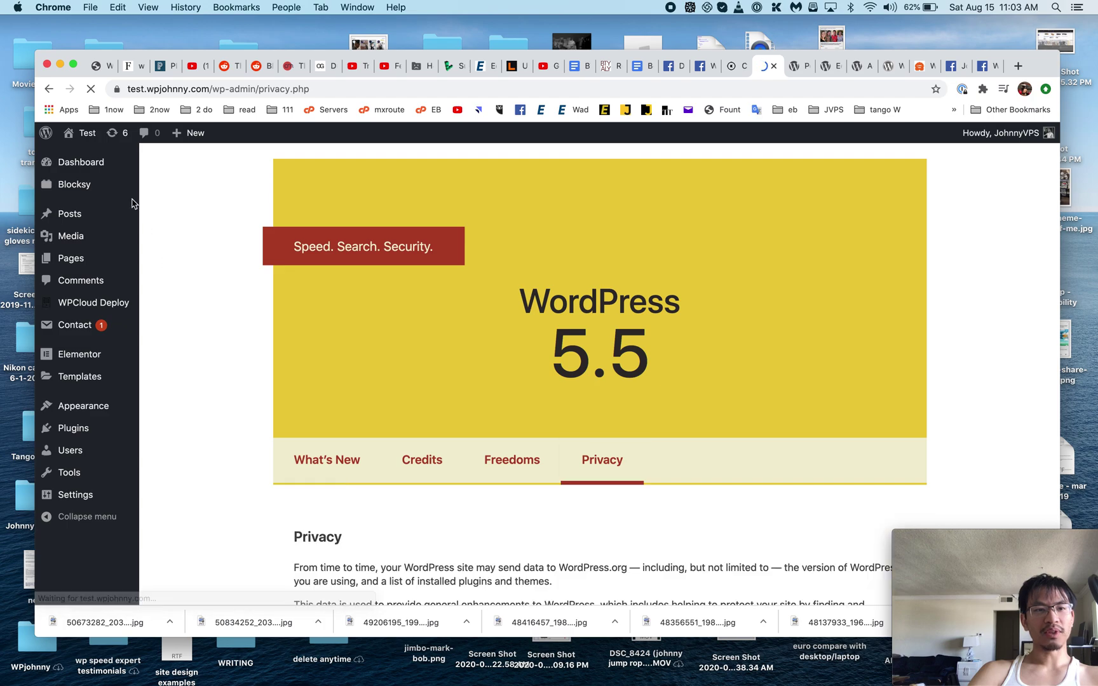
pyautogui.moveTo(194, 137)
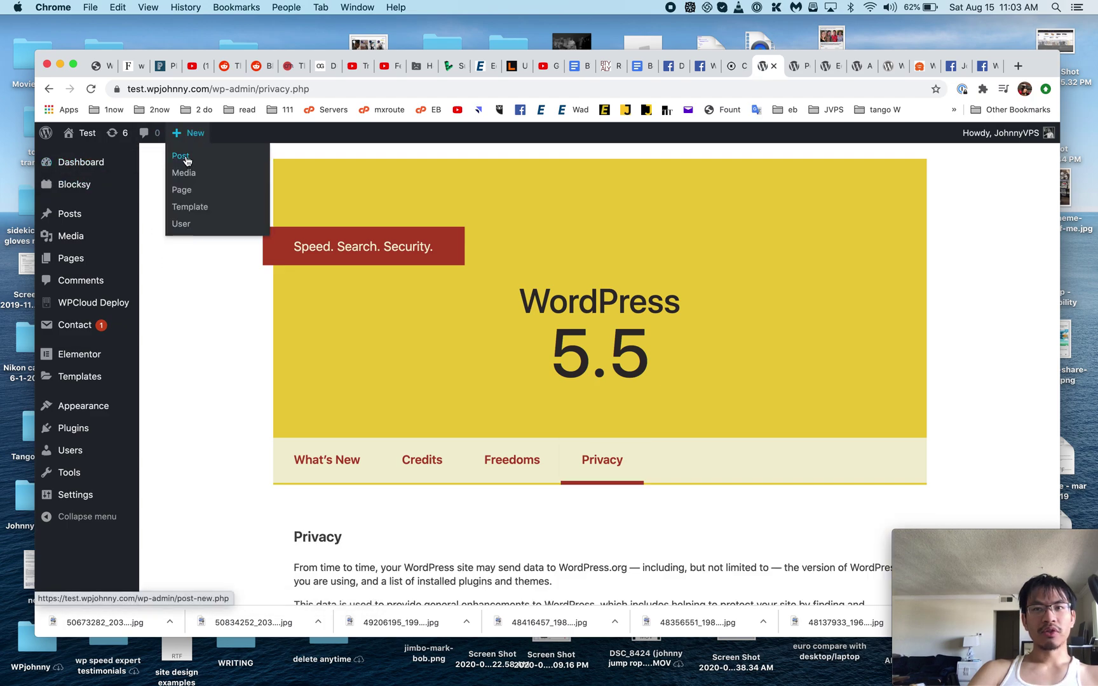
pyautogui.keyDown('super'); pyautogui.click(186, 161); pyautogui.keyUp('super')
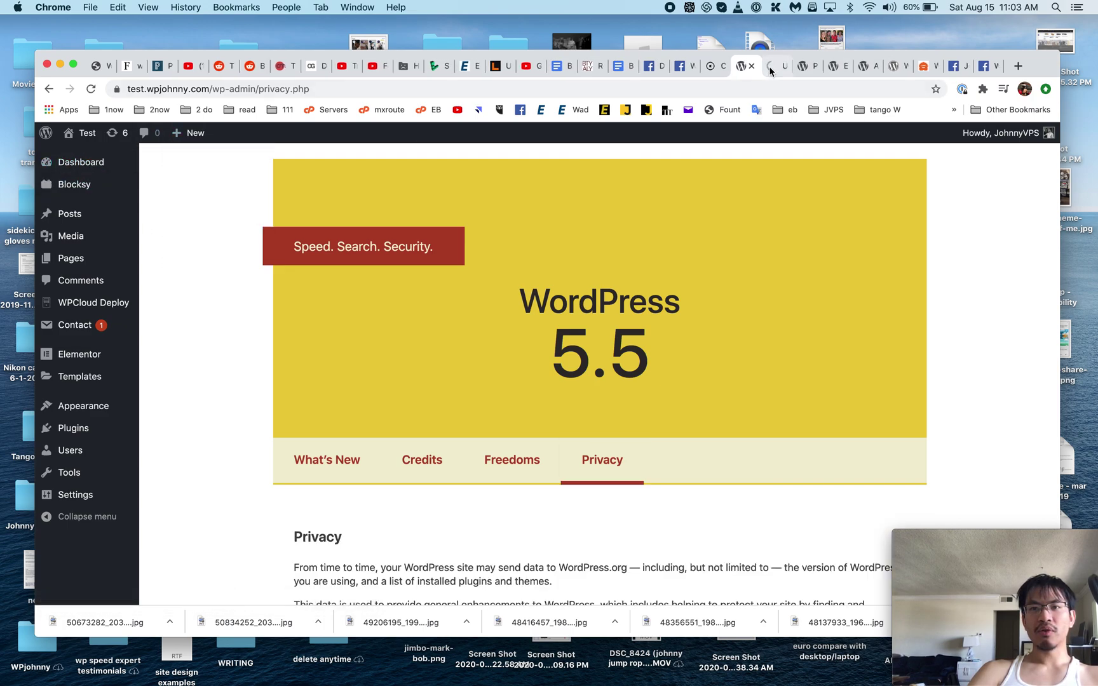
# Open a second new-post tab and bring up the block picker in each editor.
pyautogui.click(814, 66)
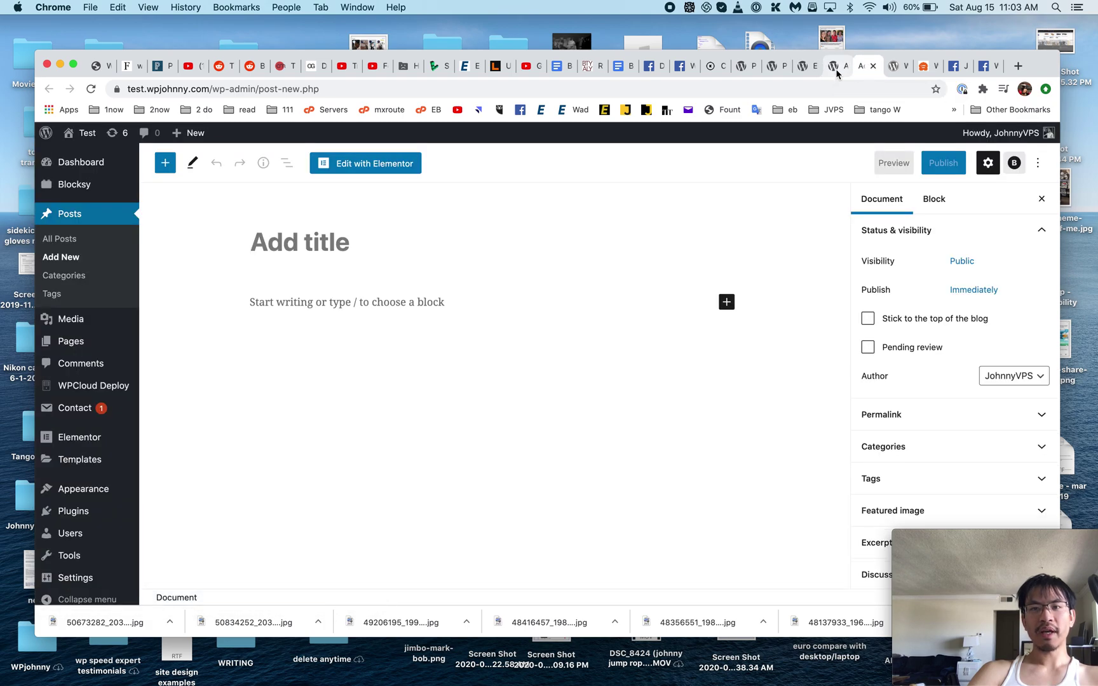
pyautogui.click(837, 68)
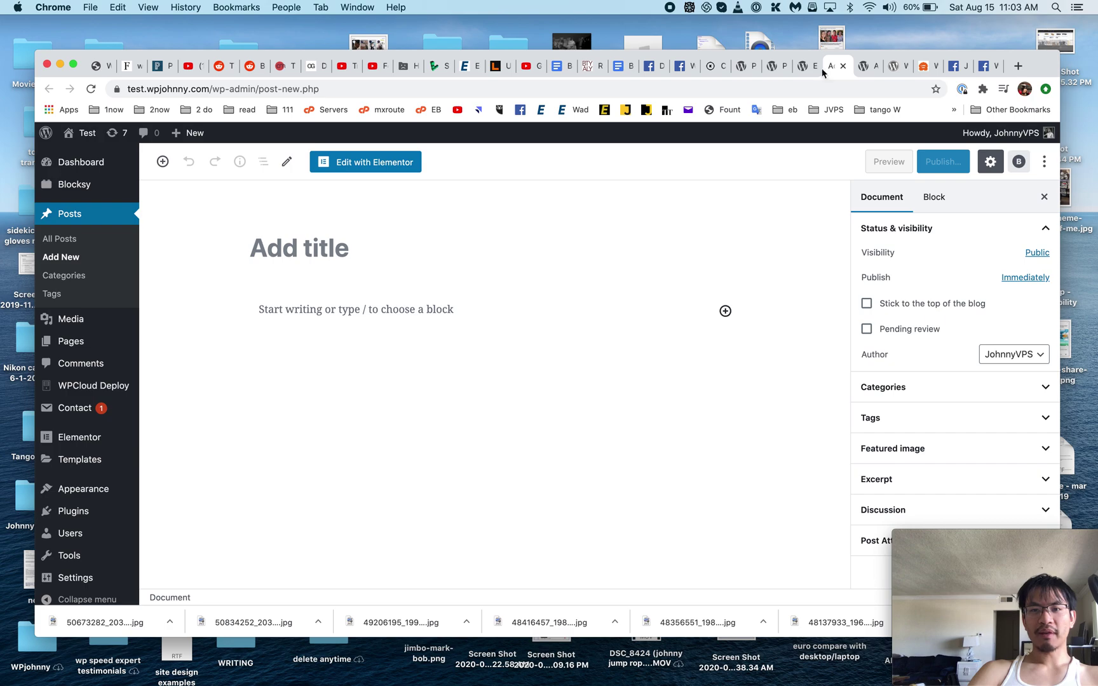
pyautogui.click(861, 65)
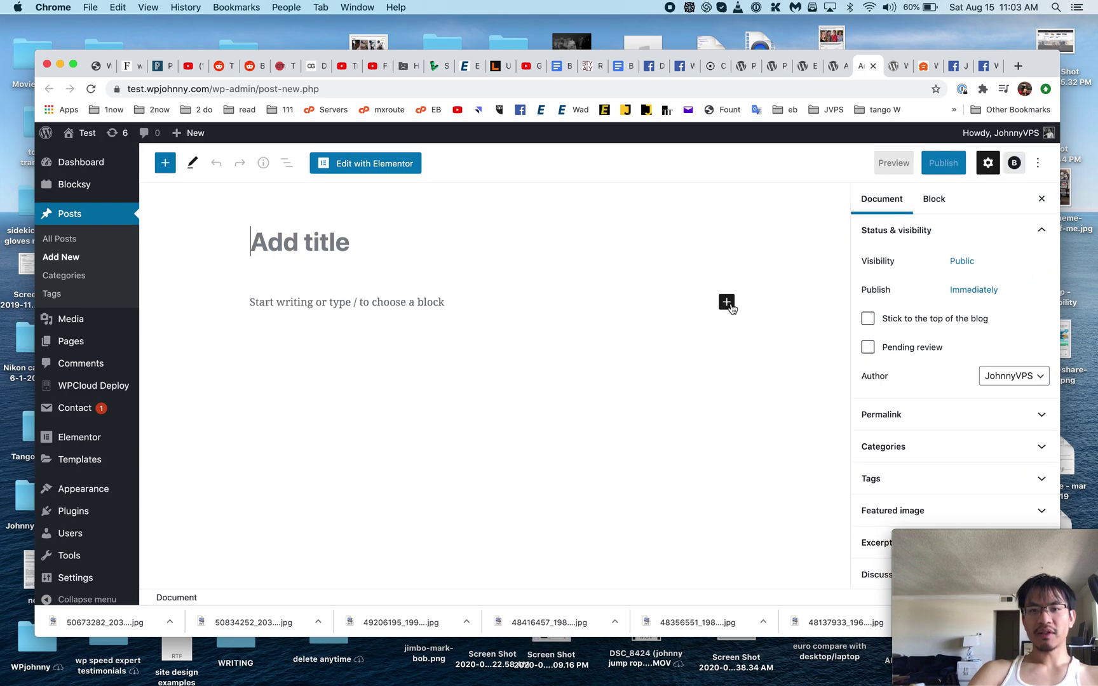
pyautogui.click(726, 302)
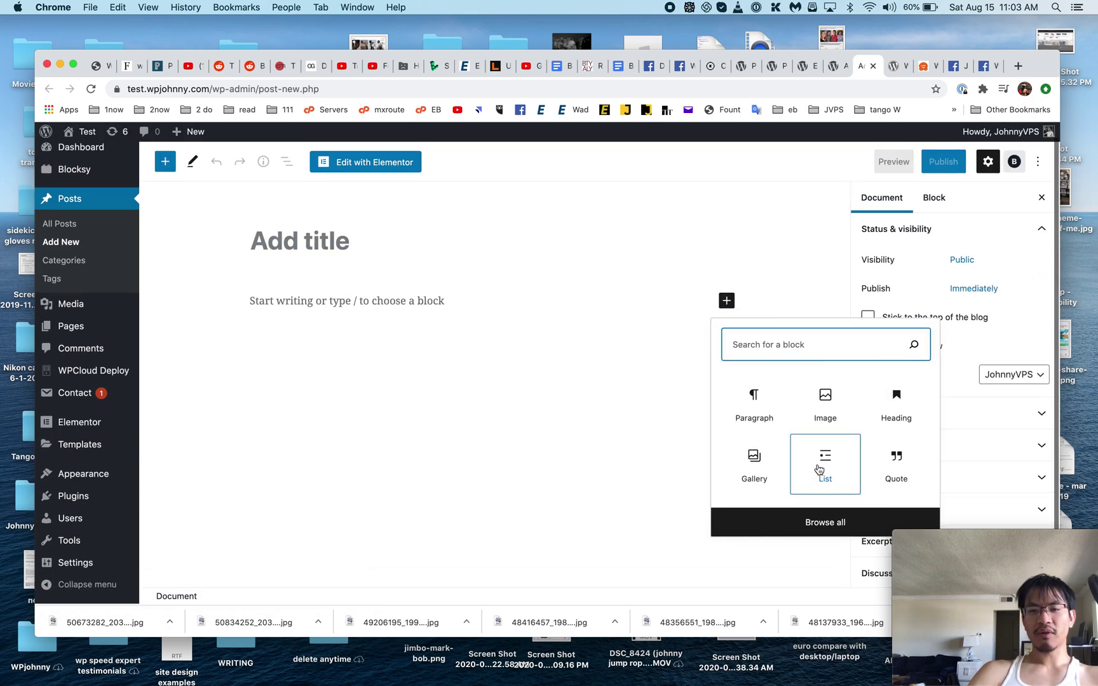
pyautogui.hotkey('ctrl', 'shift', 'Tab')
pyautogui.click(725, 311)
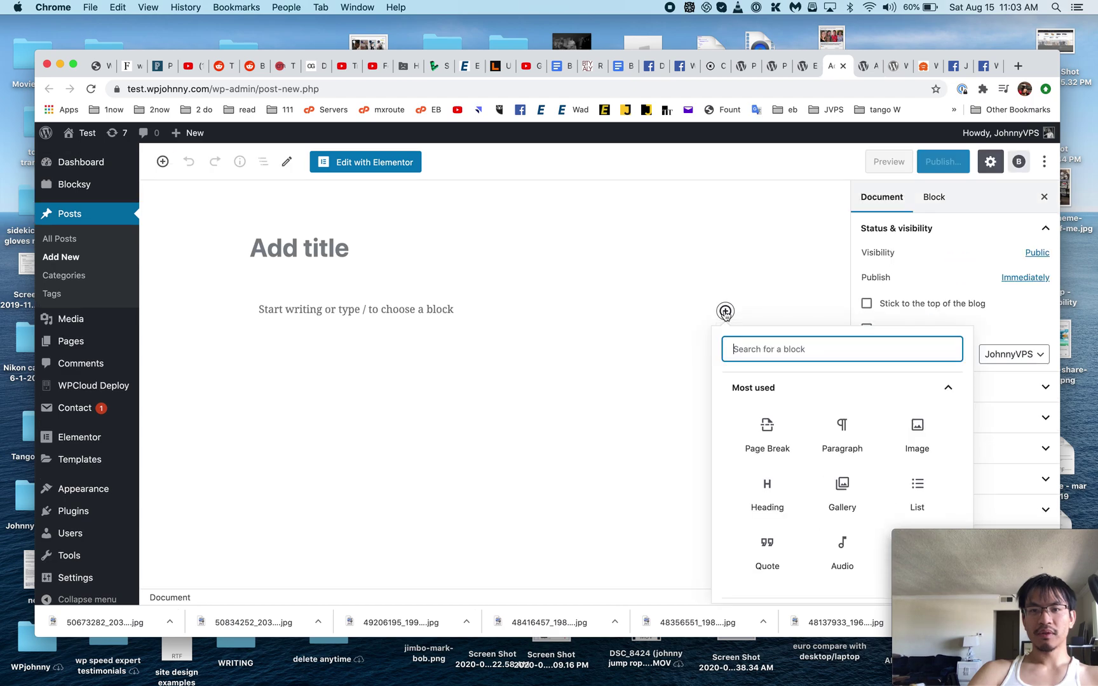
pyautogui.scroll(-1, 696, 385)
pyautogui.scroll(-5, 841, 488)
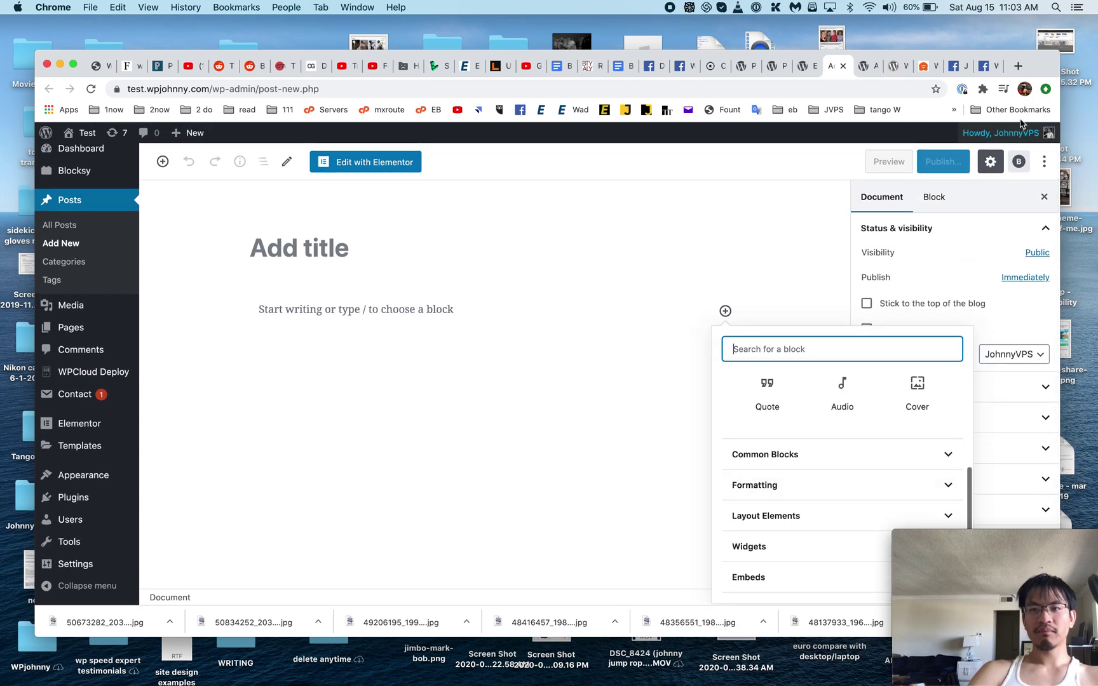
# Move and resize the browser window, expand Common Blocks, and open the 5.5 editor's full block library.
pyautogui.moveTo(1042, 66); pyautogui.dragTo(1008, 43)
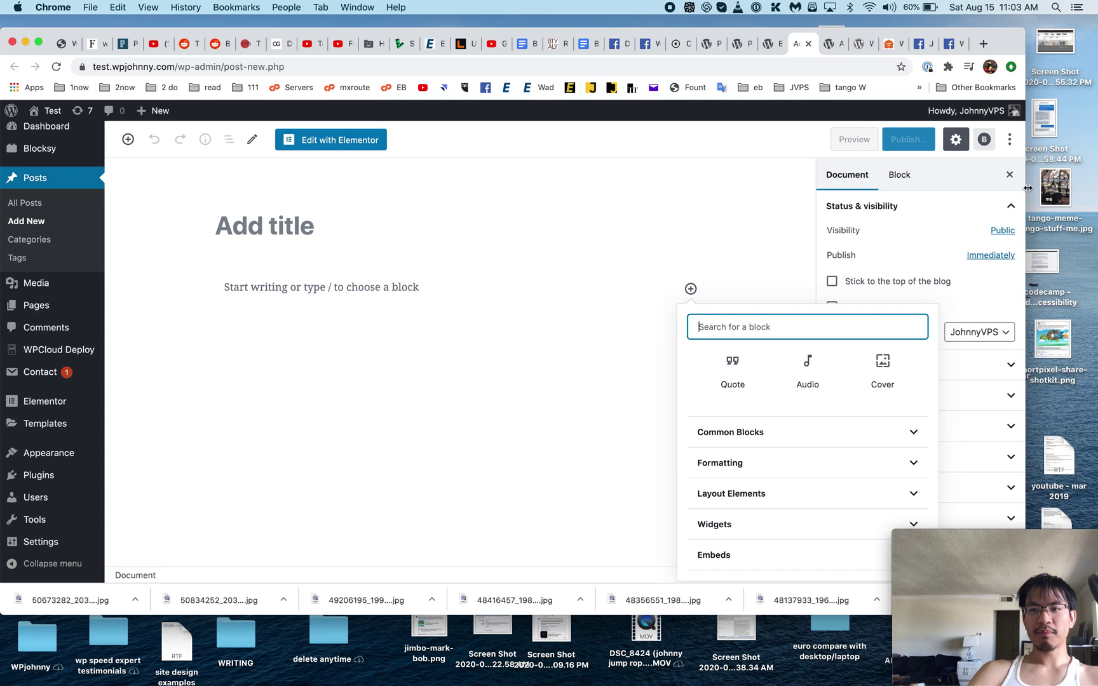
pyautogui.moveTo(1002, 188); pyautogui.dragTo(909, 199)
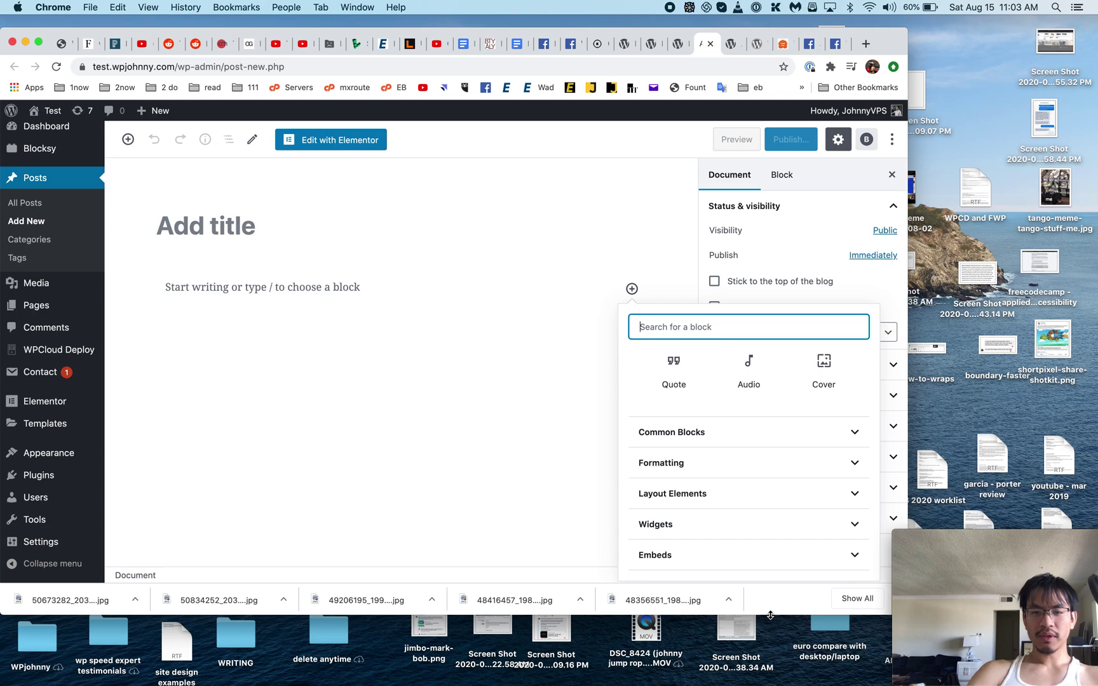
pyautogui.moveTo(771, 615); pyautogui.dragTo(776, 665)
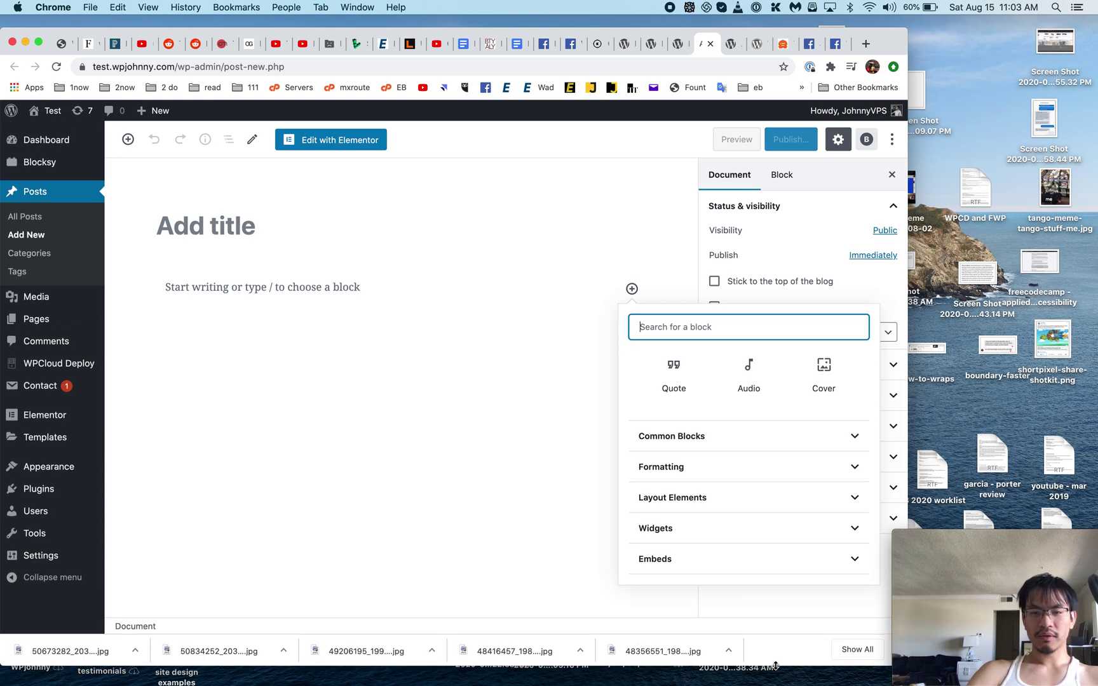
pyautogui.click(853, 438)
pyautogui.scroll(-1, 767, 490)
pyautogui.scroll(5, 768, 490)
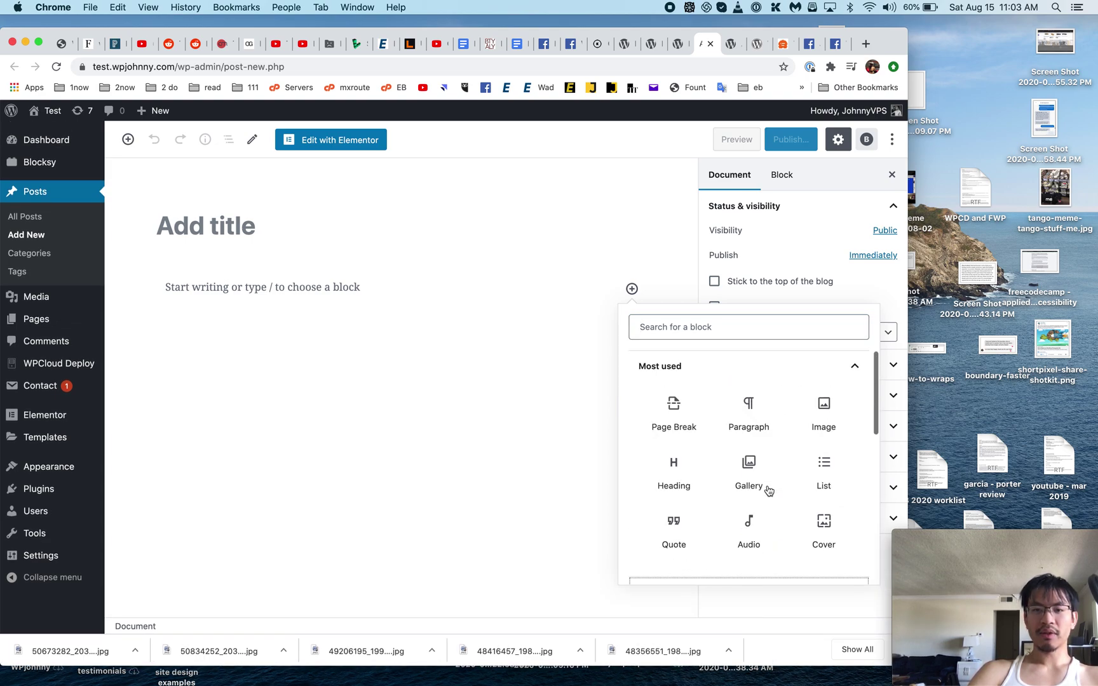
pyautogui.click(725, 42)
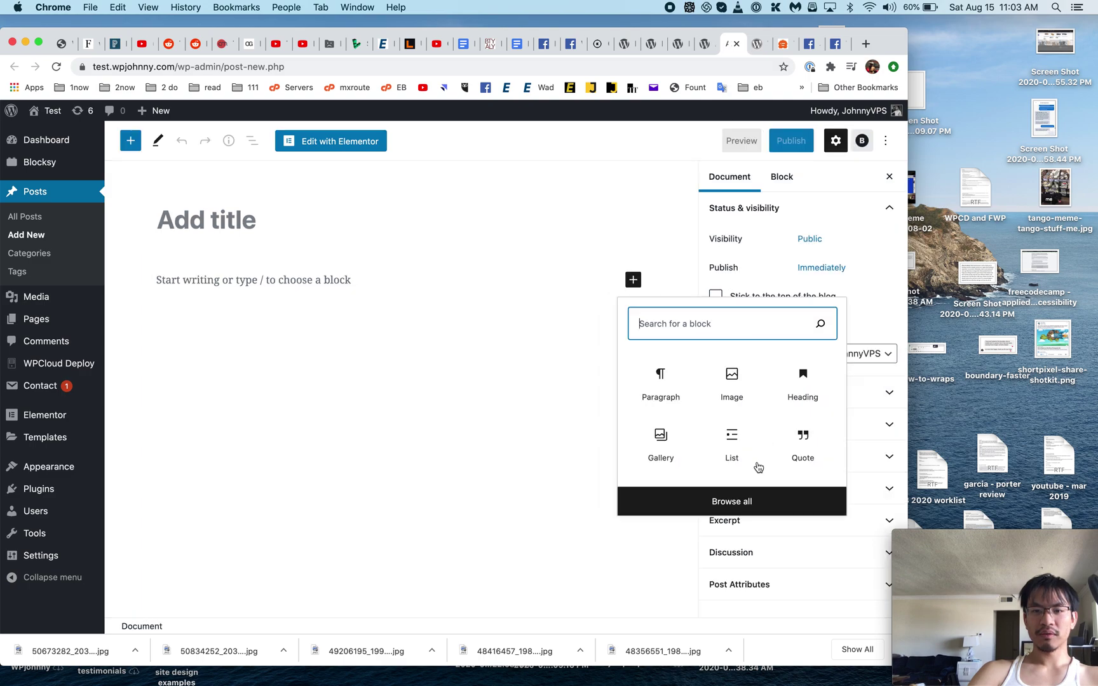
pyautogui.click(731, 502)
# Look at the block patterns and collapse the admin sidebar to icons only.
pyautogui.scroll(-20, 279, 497)
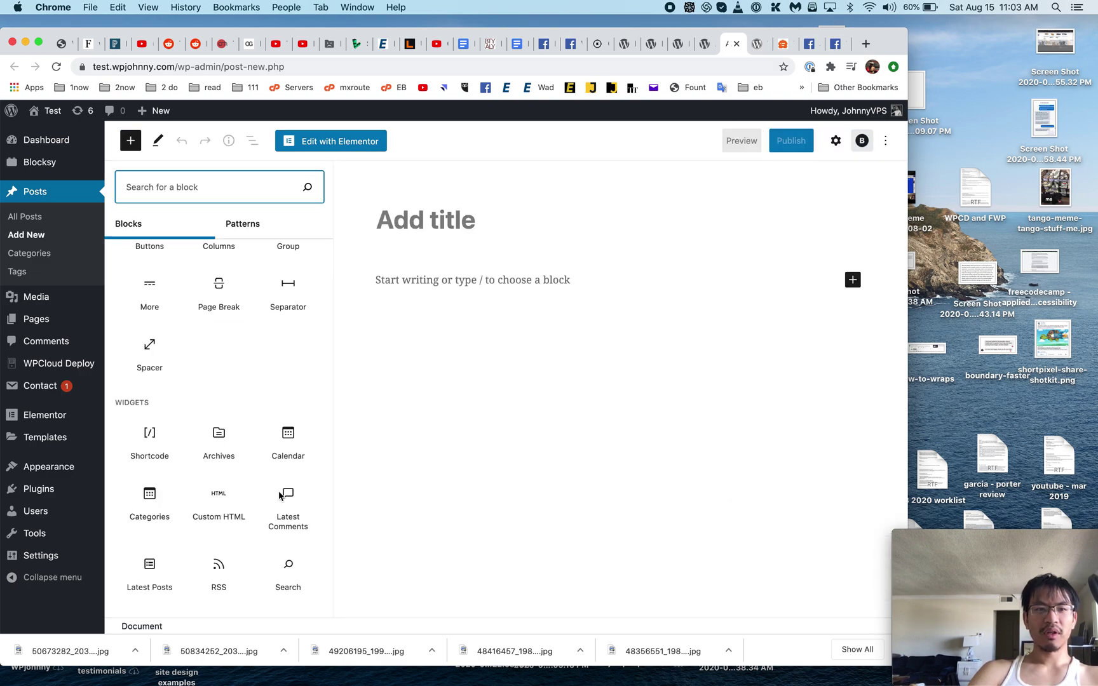
pyautogui.scroll(20, 281, 497)
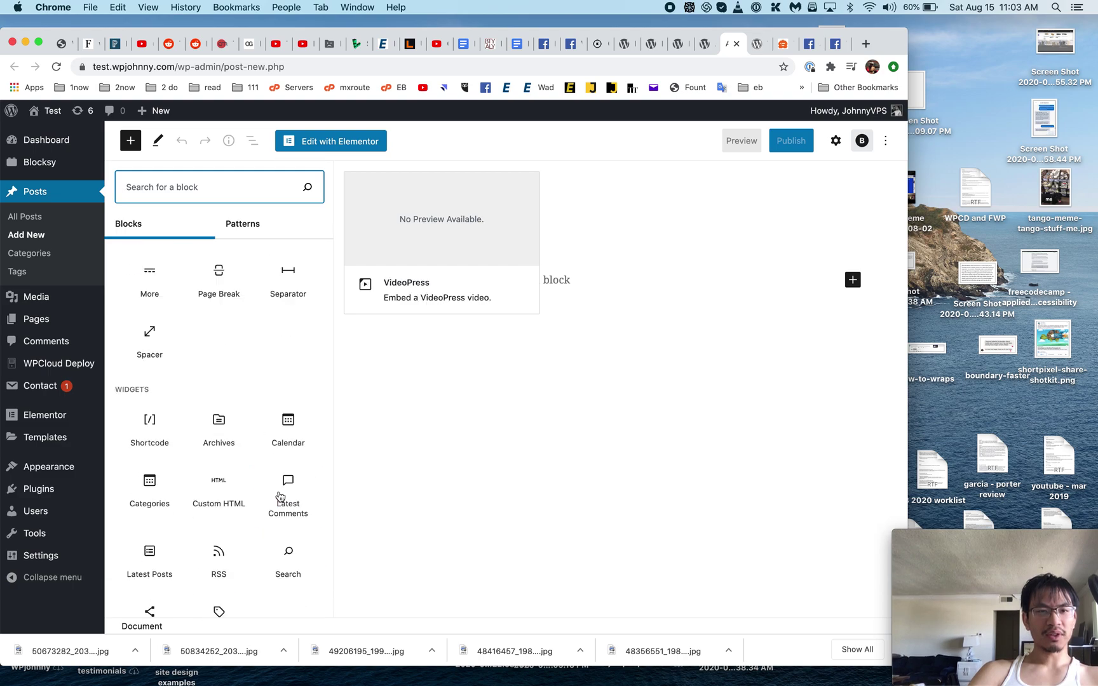
pyautogui.click(264, 236)
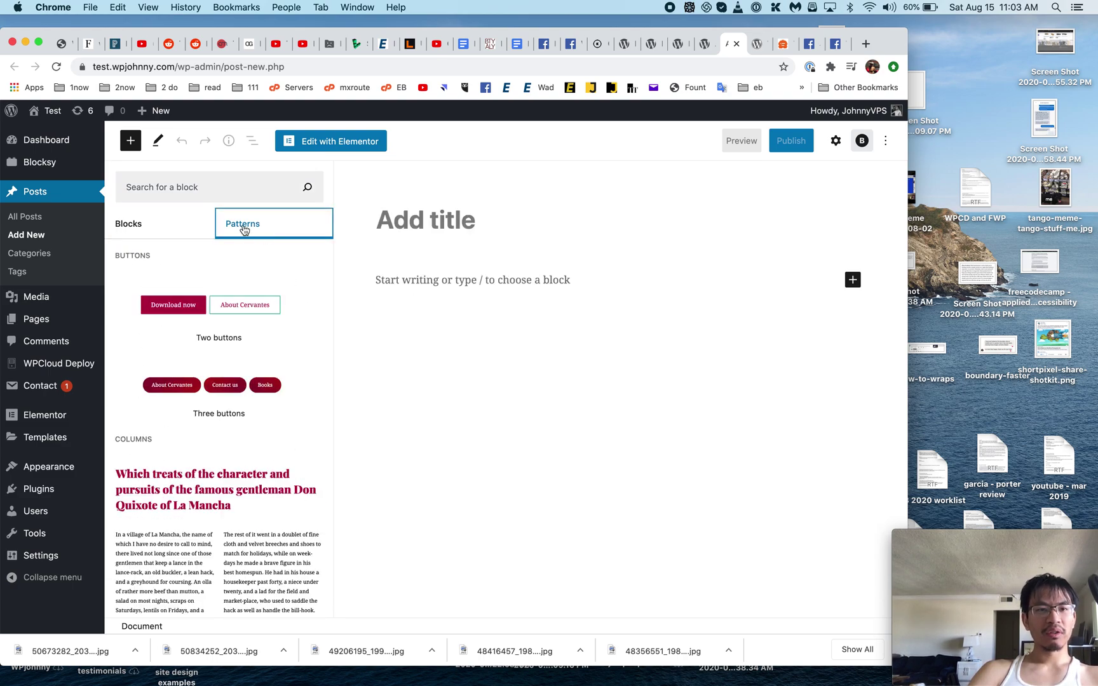
pyautogui.click(52, 577)
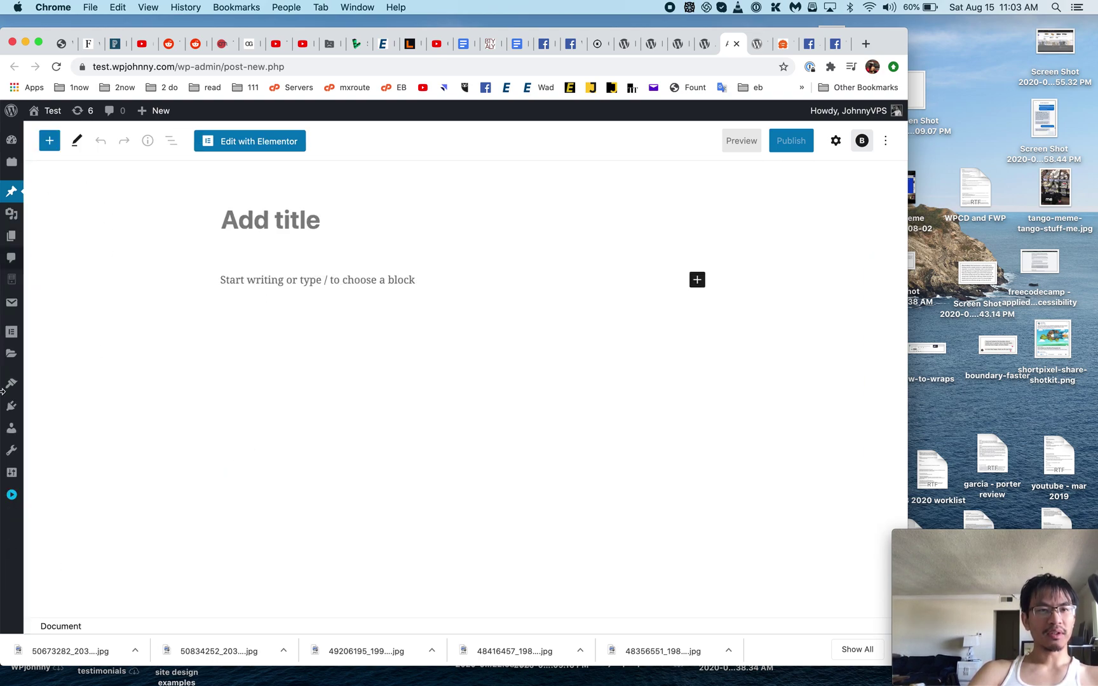
# Reopen the full block library, browse its patterns, and return to the Blocks tab.
pyautogui.click(697, 280)
pyautogui.click(584, 501)
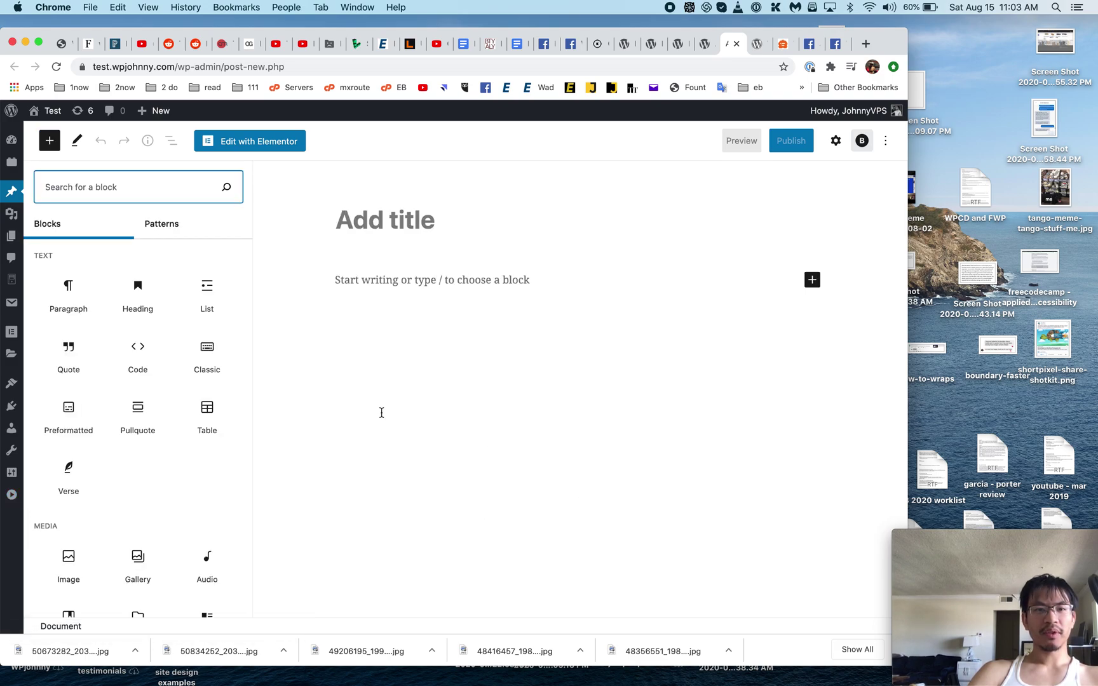
pyautogui.click(154, 222)
pyautogui.scroll(-1, 127, 496)
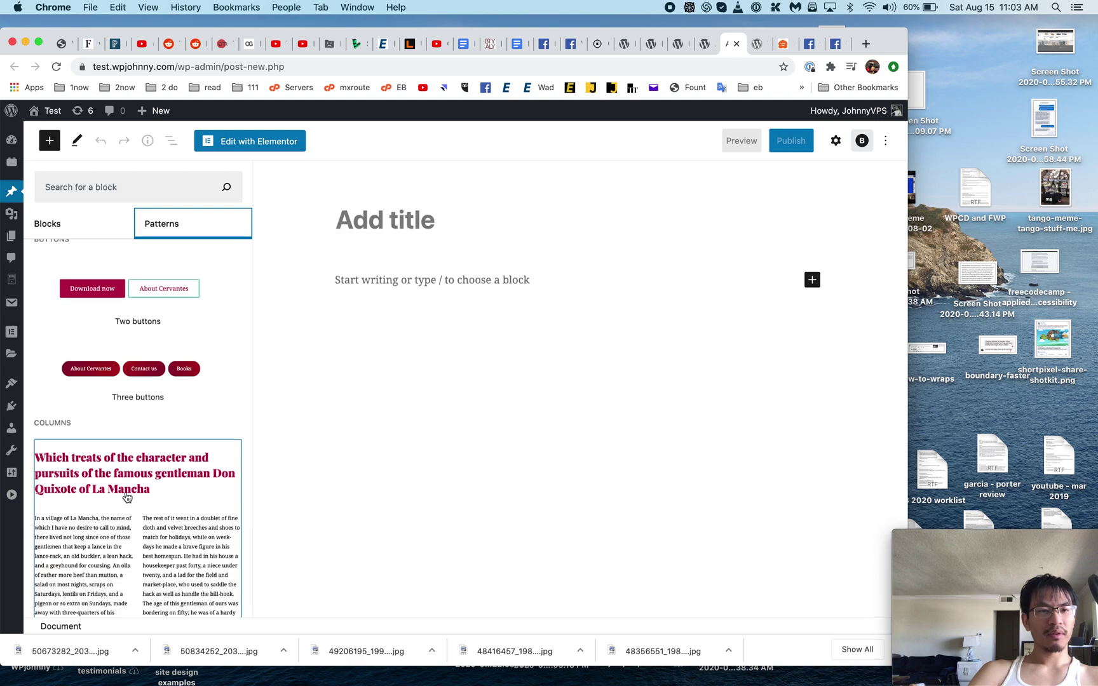
pyautogui.scroll(-2, 128, 497)
pyautogui.scroll(3, 127, 470)
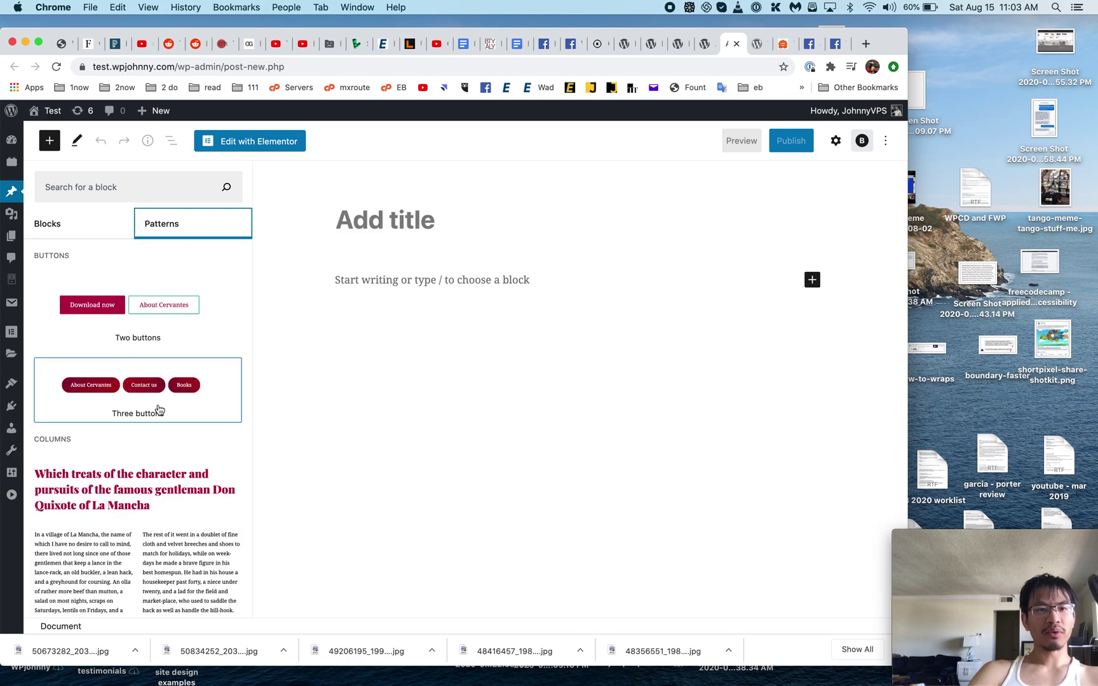
pyautogui.scroll(-5, 159, 410)
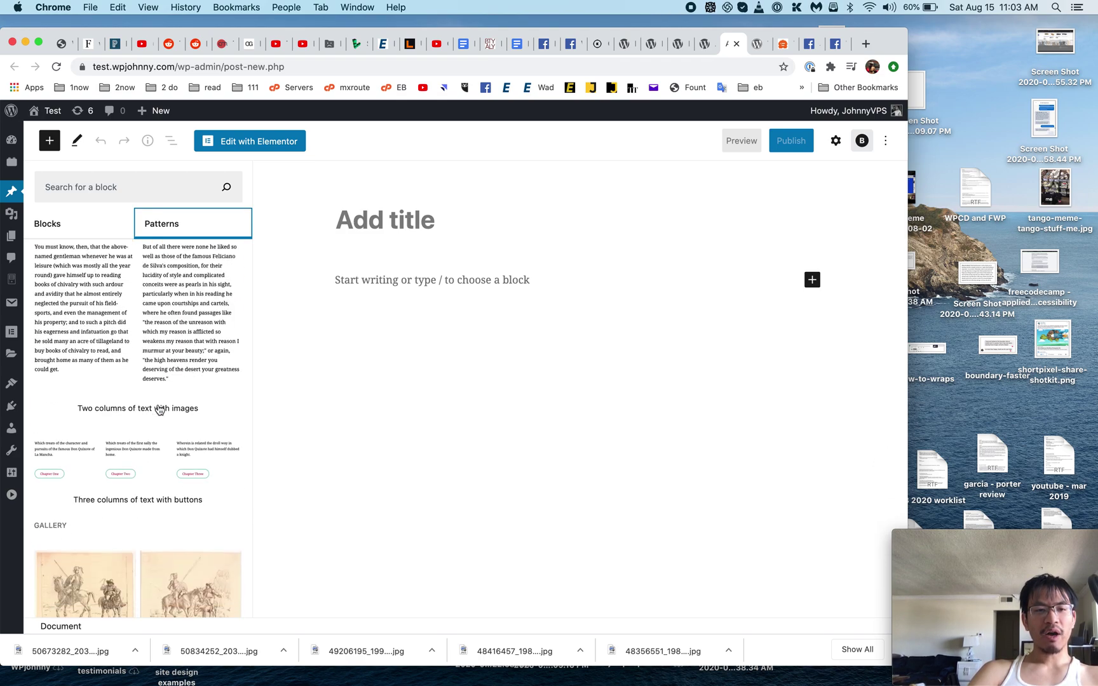
pyautogui.scroll(-10, 159, 410)
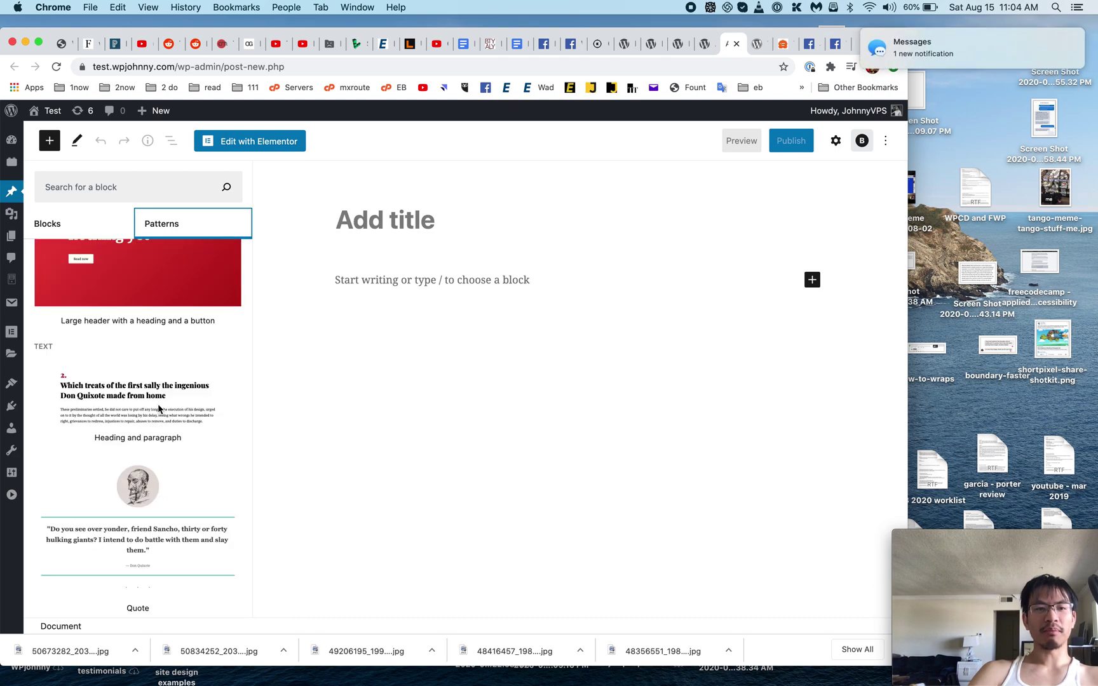
pyautogui.scroll(3, 159, 409)
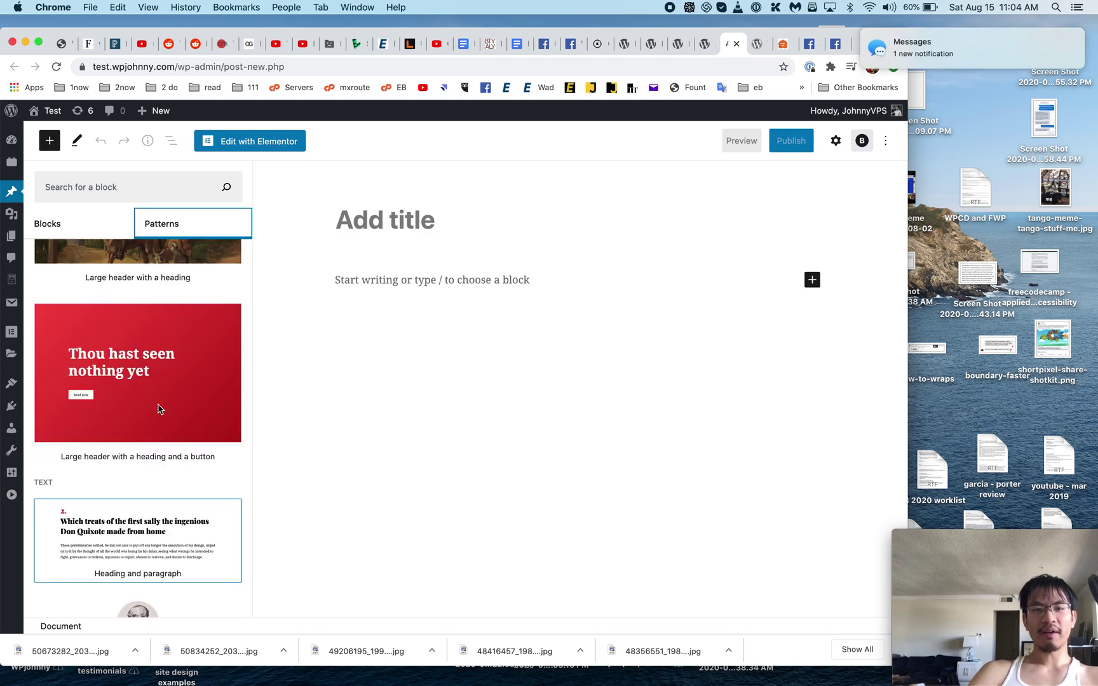
pyautogui.scroll(8, 159, 409)
pyautogui.click(105, 229)
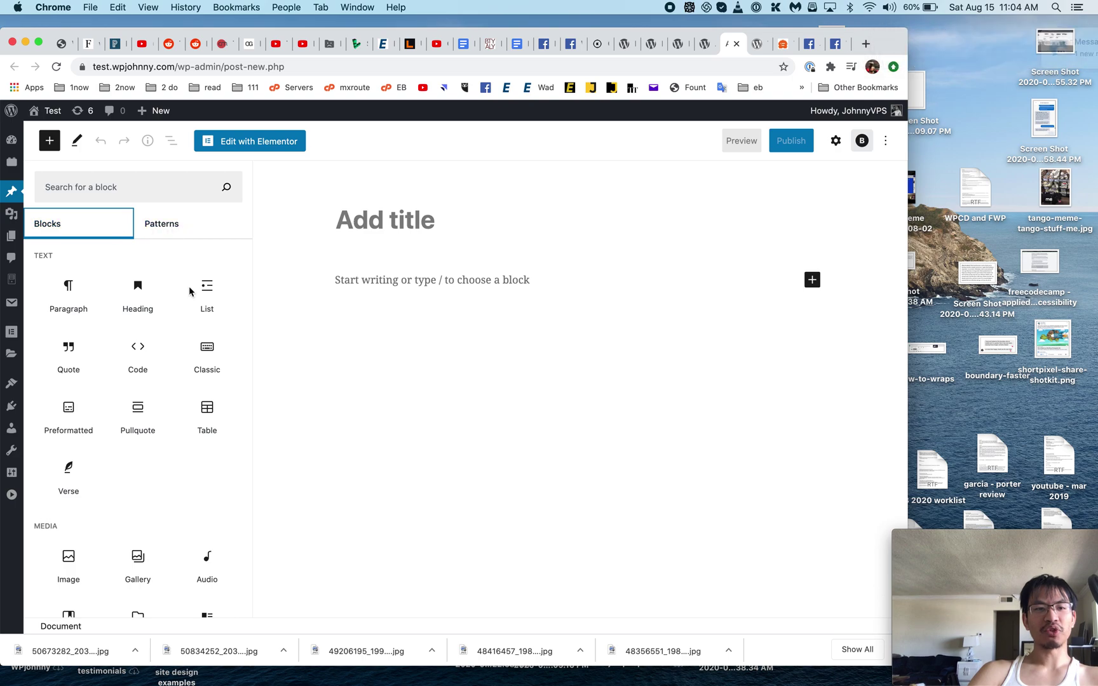
# Scroll through the block library, search blocks for 'galler', then clear the search.
pyautogui.moveTo(171, 429)
pyautogui.scroll(-5, 172, 429)
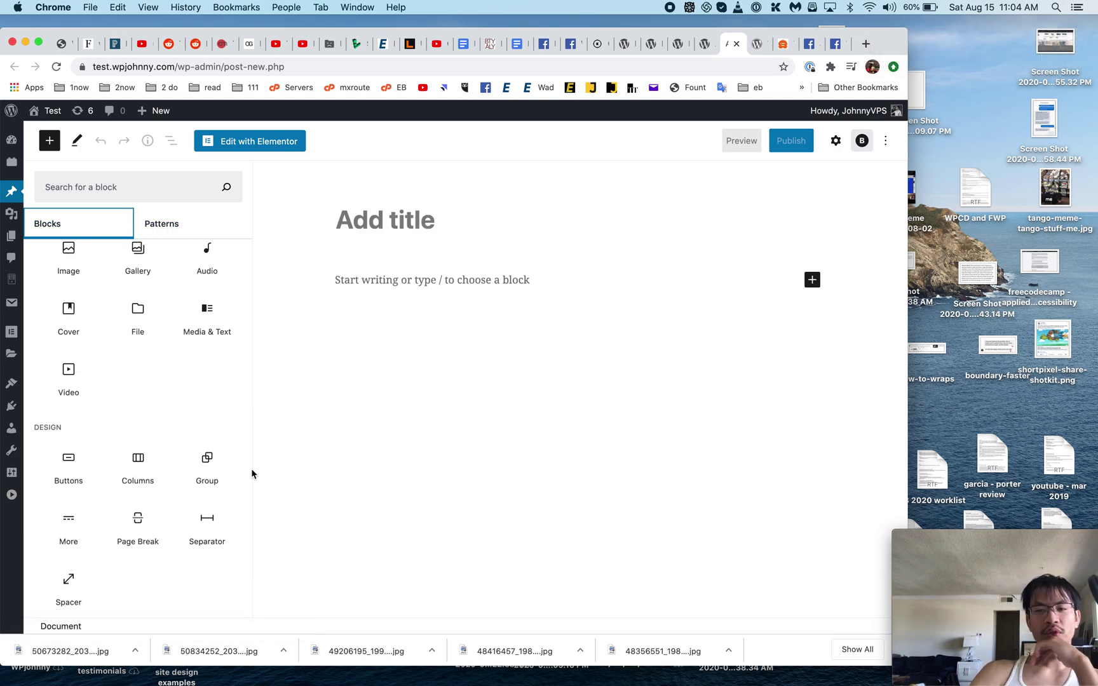
pyautogui.scroll(-3, 210, 450)
pyautogui.scroll(-3, 168, 433)
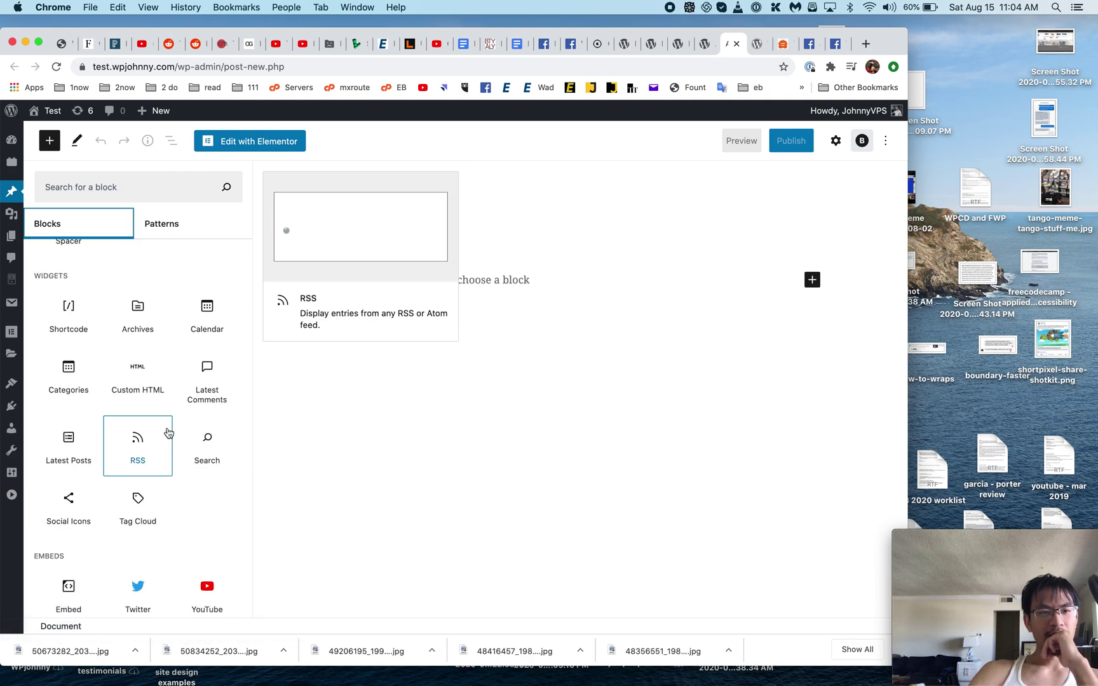
pyautogui.scroll(-10, 169, 432)
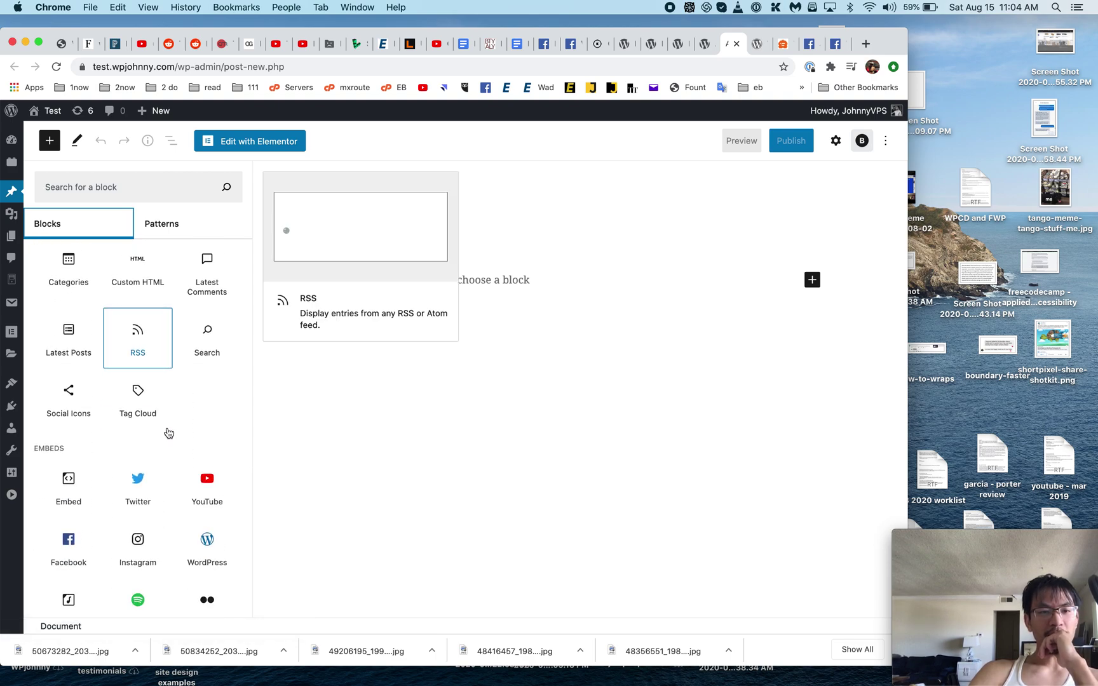
pyautogui.scroll(-2, 169, 433)
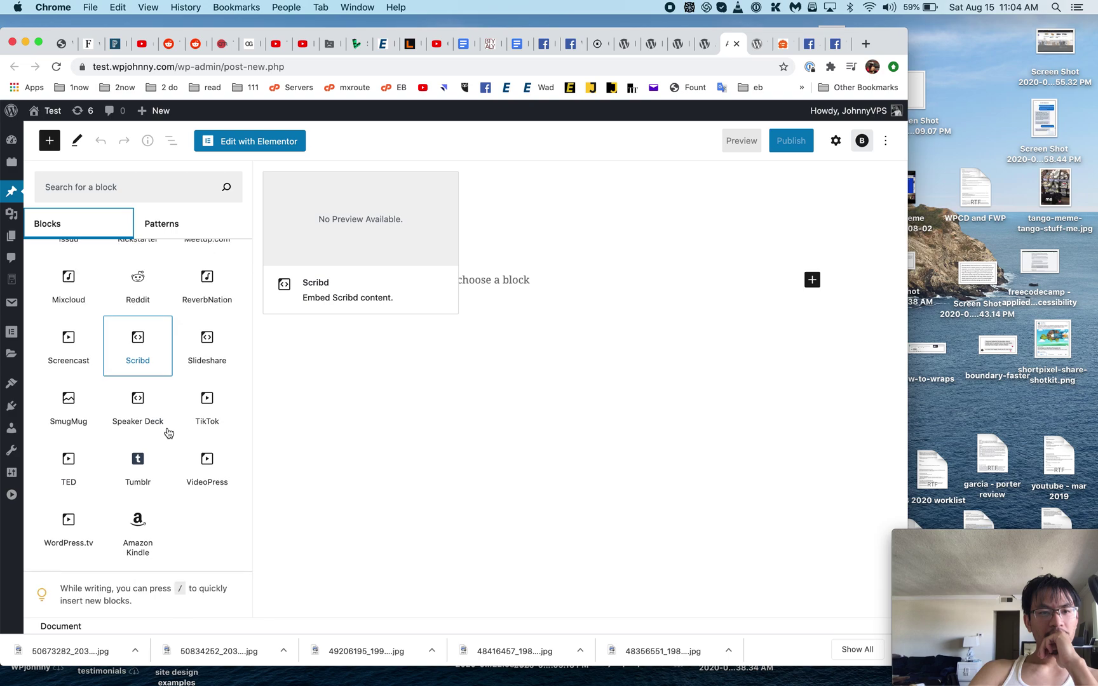
pyautogui.scroll(10, 169, 433)
pyautogui.scroll(5, 165, 413)
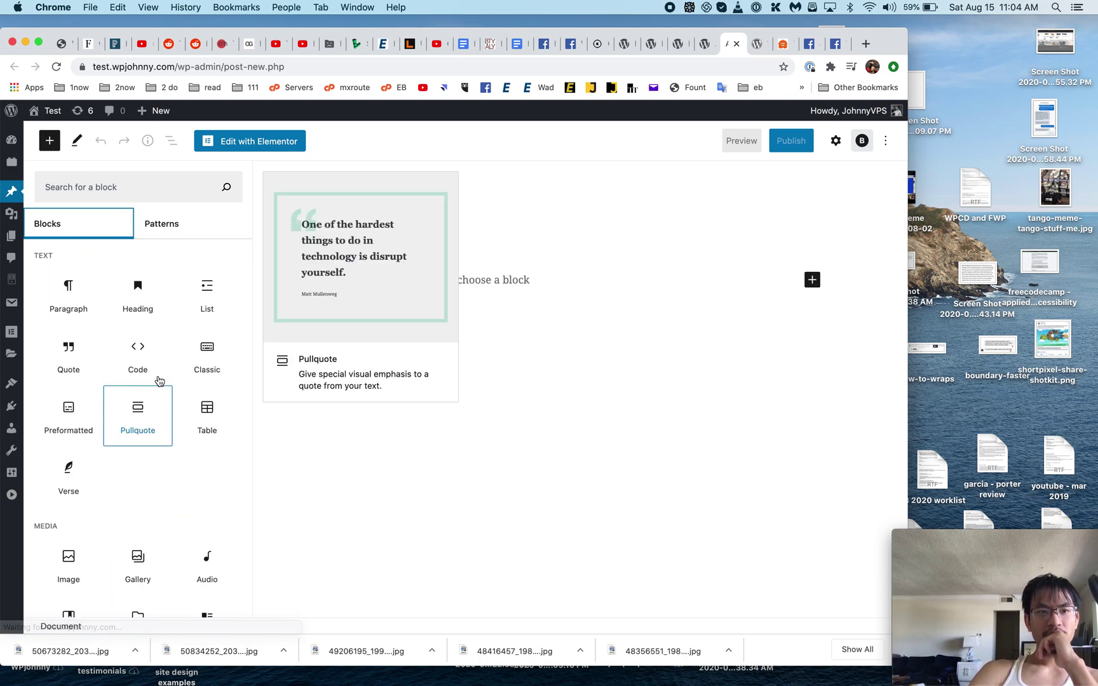
pyautogui.click(140, 191)
pyautogui.write('gallery')
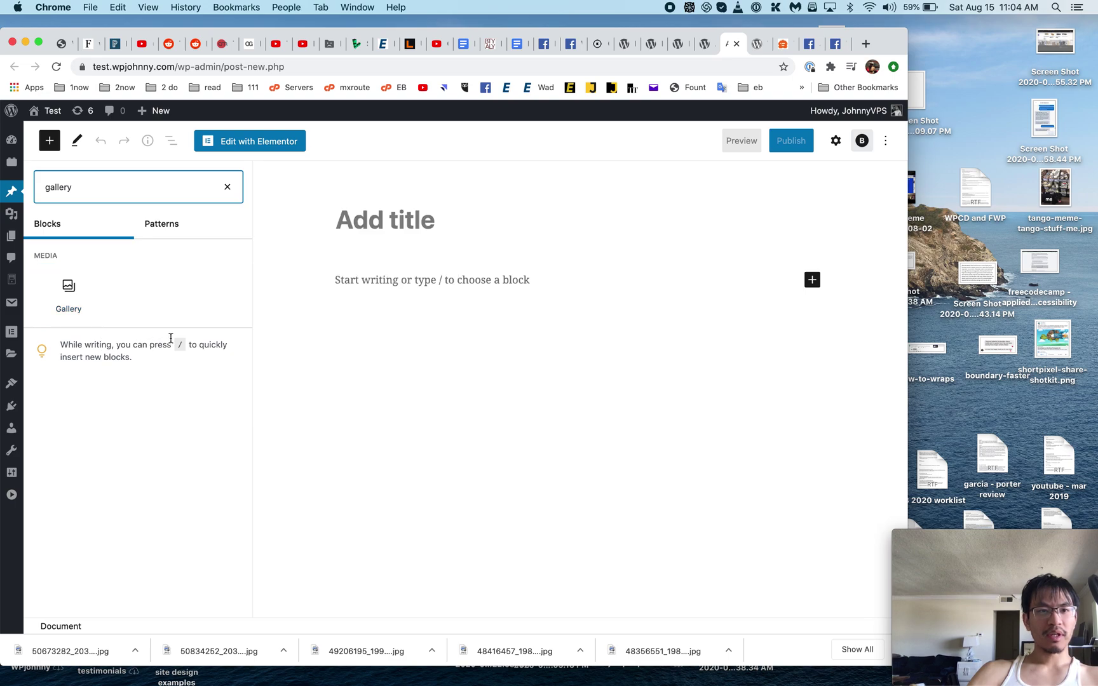
pyautogui.click(228, 189)
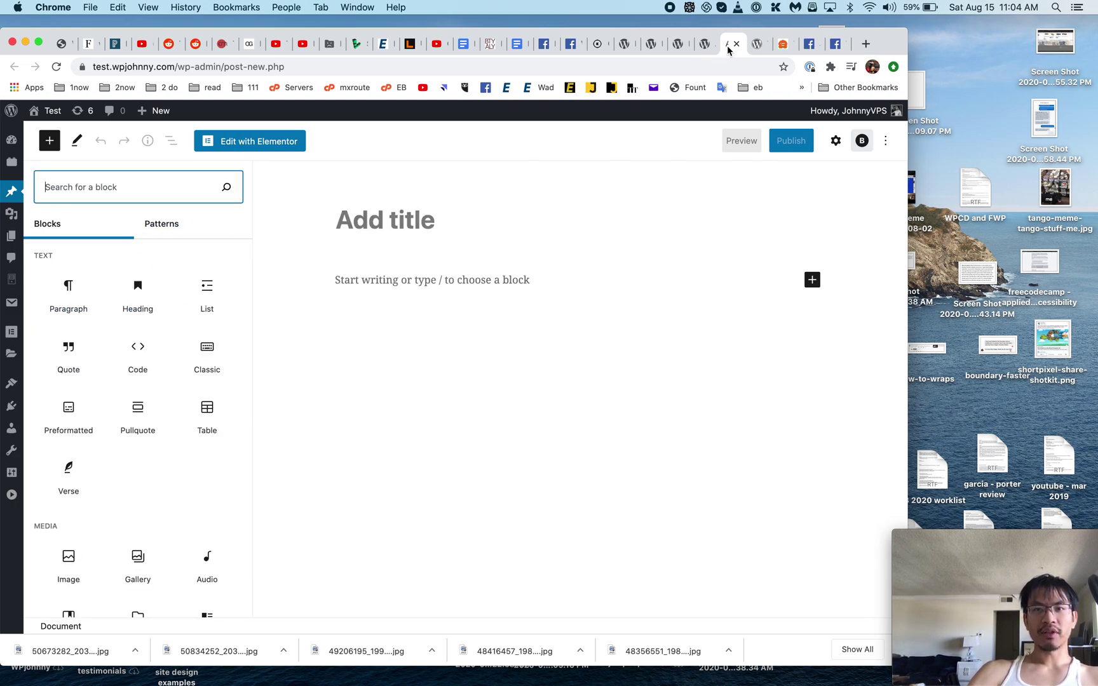
# Close the two extra new-post tabs and return to the tab editing the post.
pyautogui.click(703, 49)
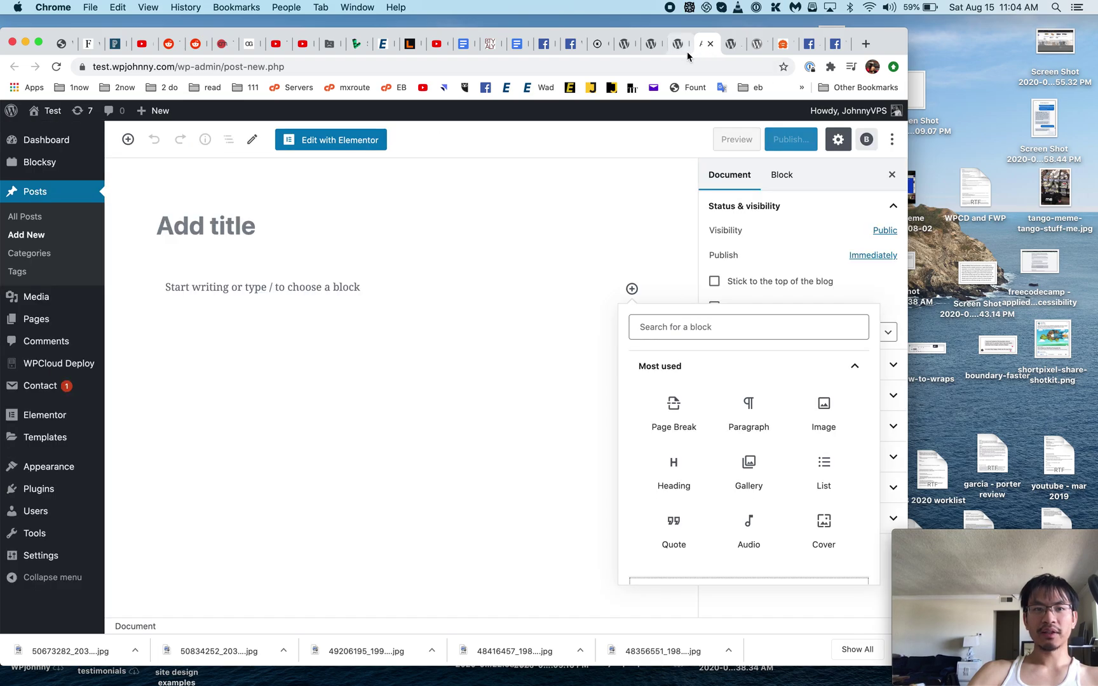
pyautogui.click(679, 49)
pyautogui.click(710, 49)
pyautogui.click(710, 50)
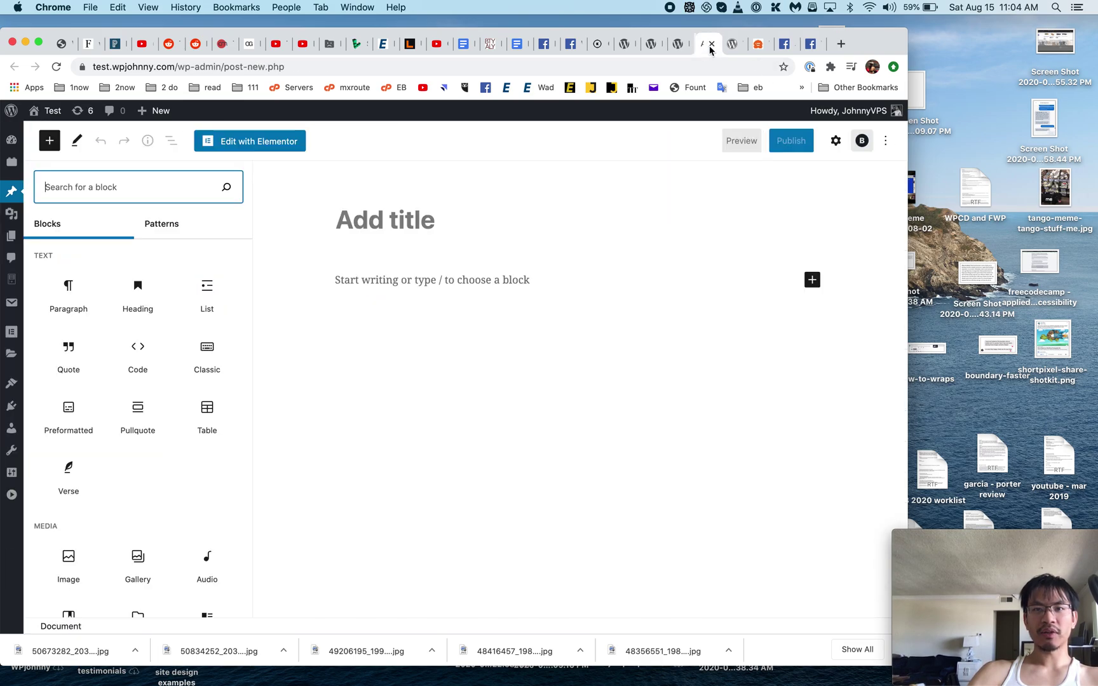
pyautogui.click(711, 50)
pyautogui.click(683, 51)
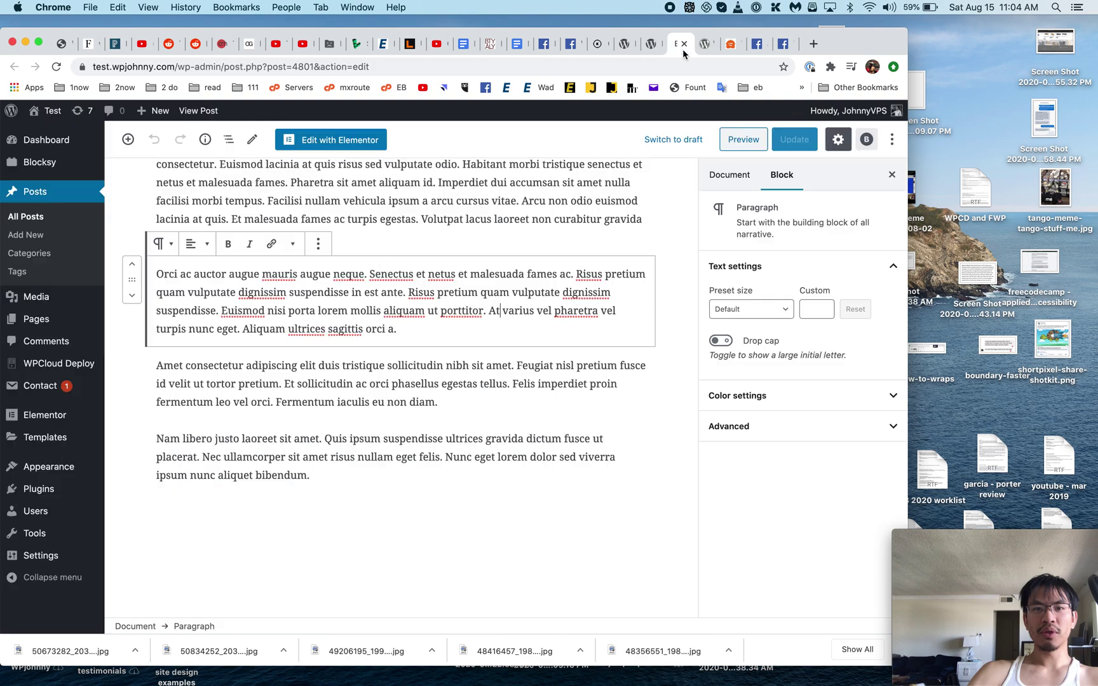
# Copy the post's edit address and load it in a new browser tab.
pyautogui.click(357, 222)
pyautogui.click(391, 69)
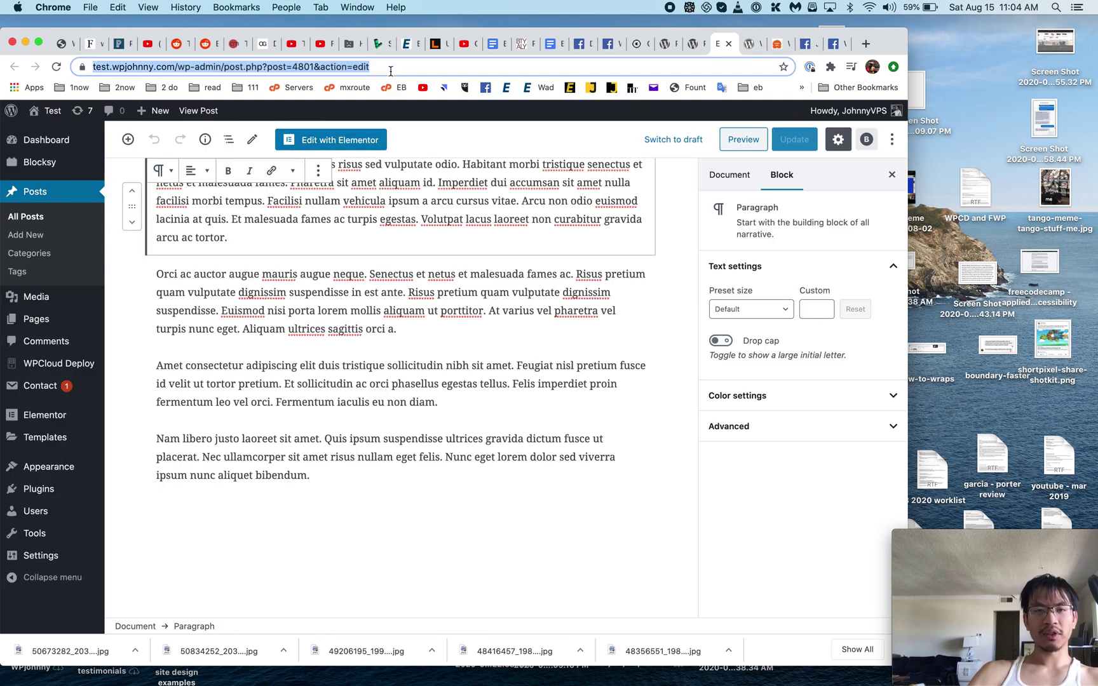
pyautogui.press('super+c')
pyautogui.press('super+t')
pyautogui.press('super+v')
pyautogui.press('Return')
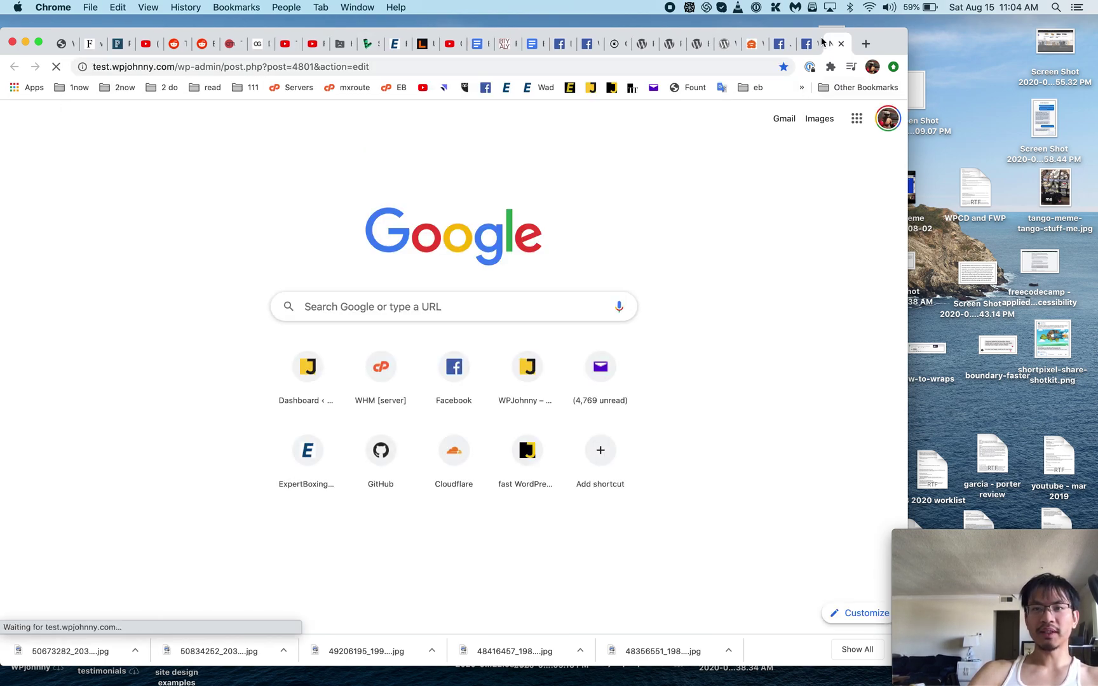
# Place the new tab beside the other WordPress tabs and select the middle forest photo.
pyautogui.moveTo(831, 50); pyautogui.dragTo(744, 49)
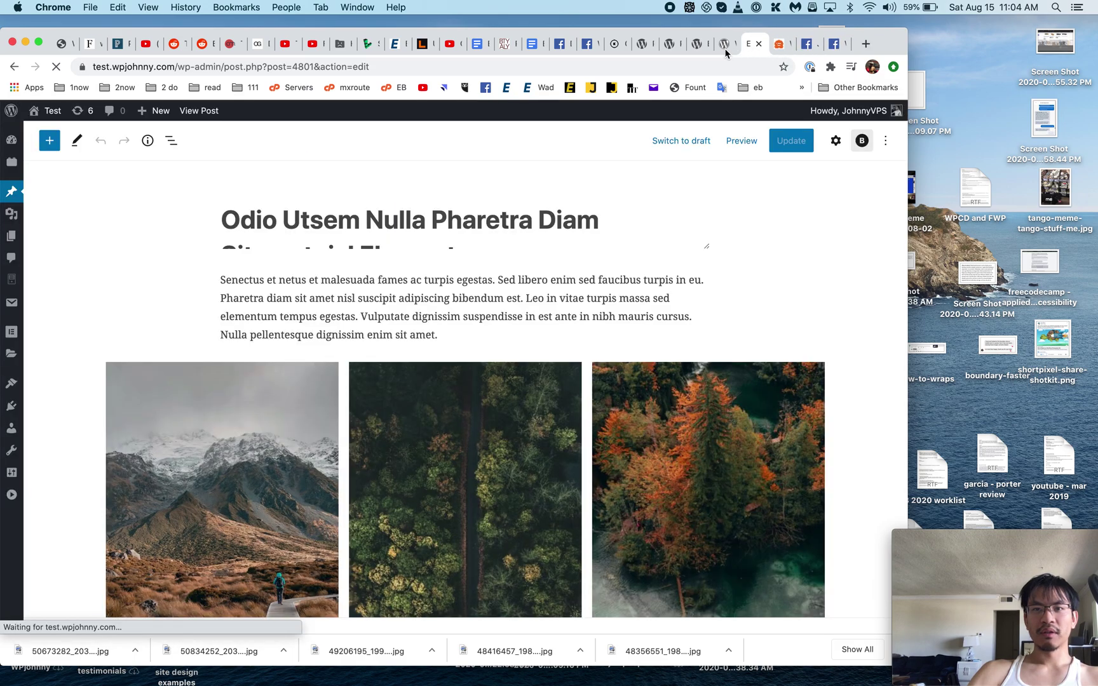
pyautogui.scroll(-3, 459, 408)
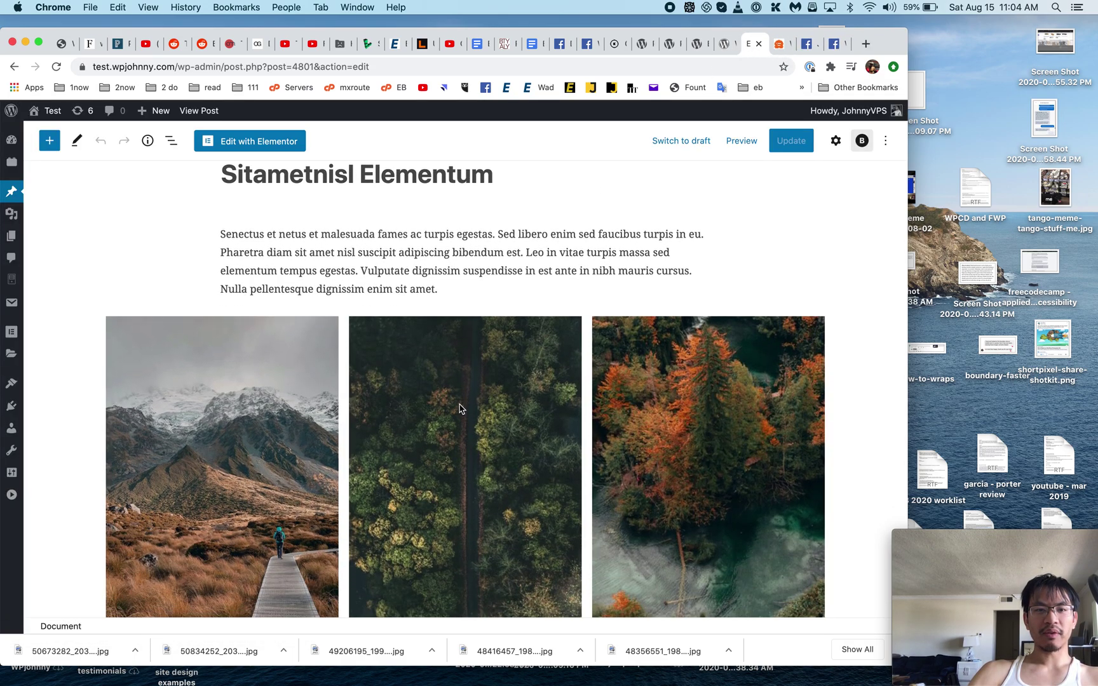
pyautogui.click(459, 407)
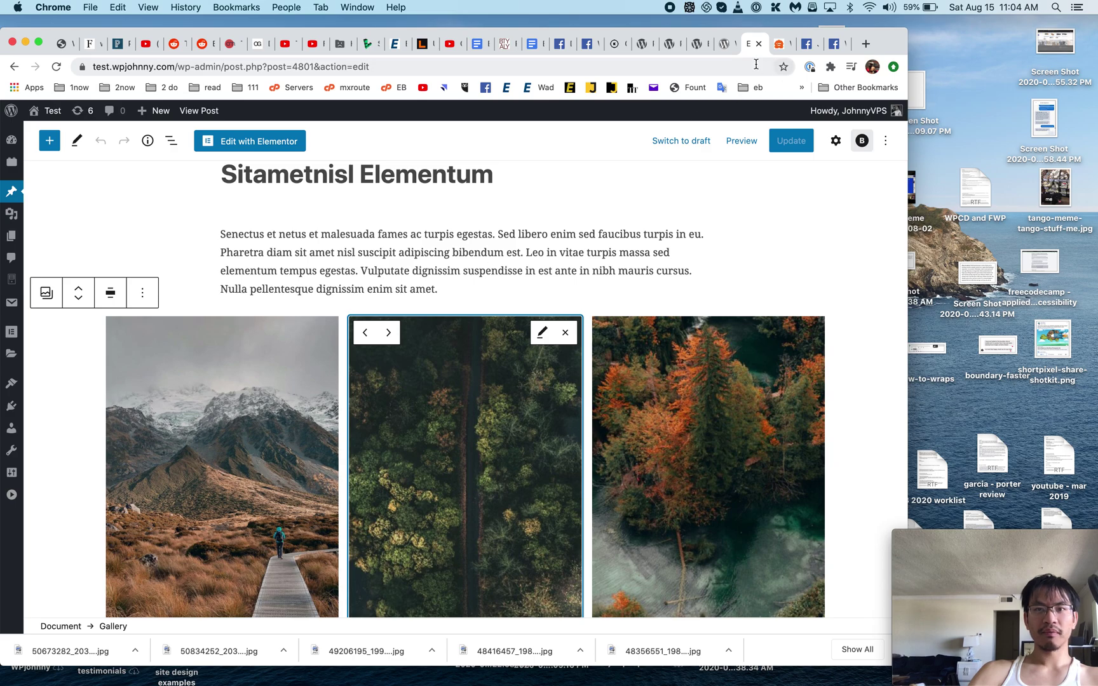
# In the older editor tab, collapse the admin sidebar and select the Orci ac auctor and Pellentesque paragraphs.
pyautogui.click(725, 49)
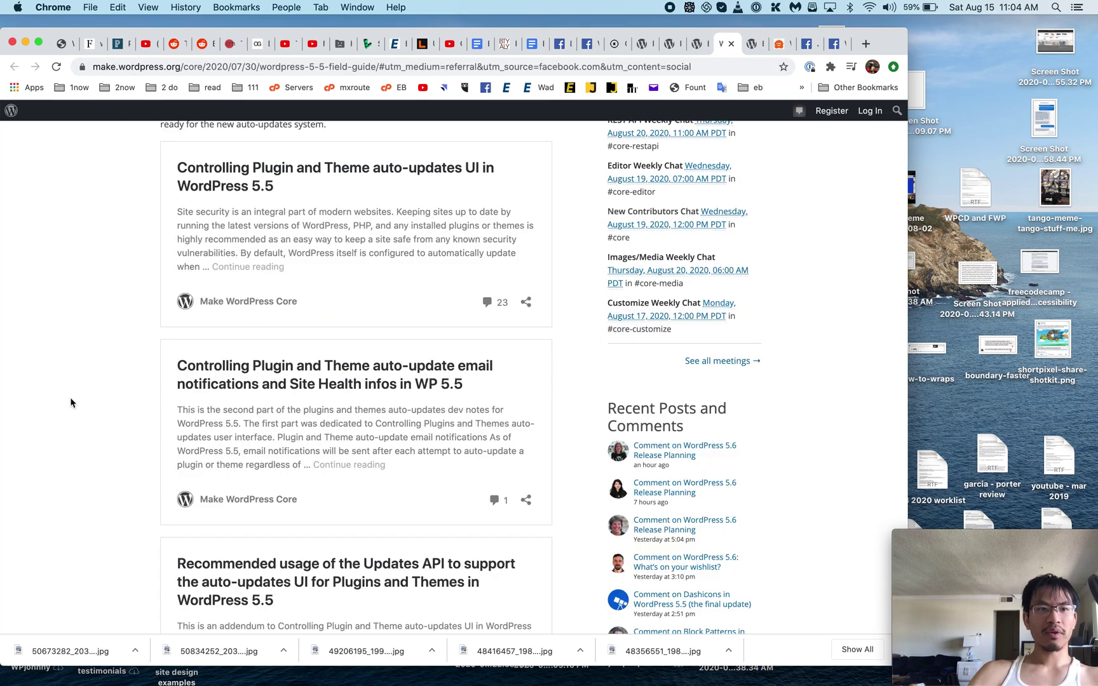
pyautogui.click(693, 48)
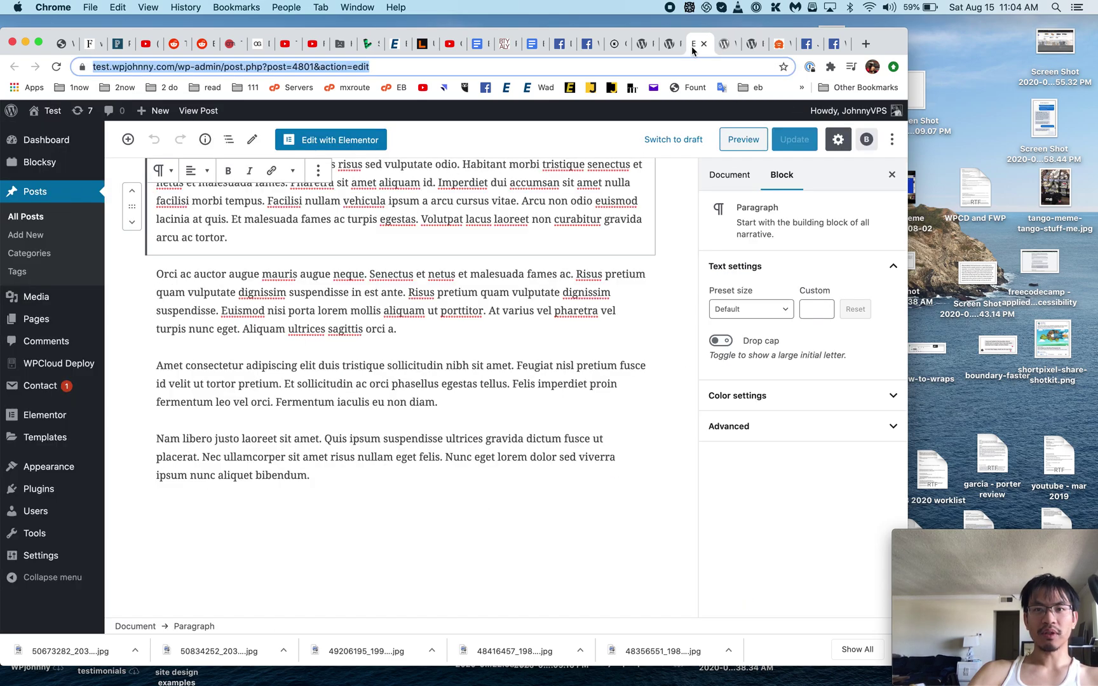
pyautogui.click(77, 577)
pyautogui.click(254, 311)
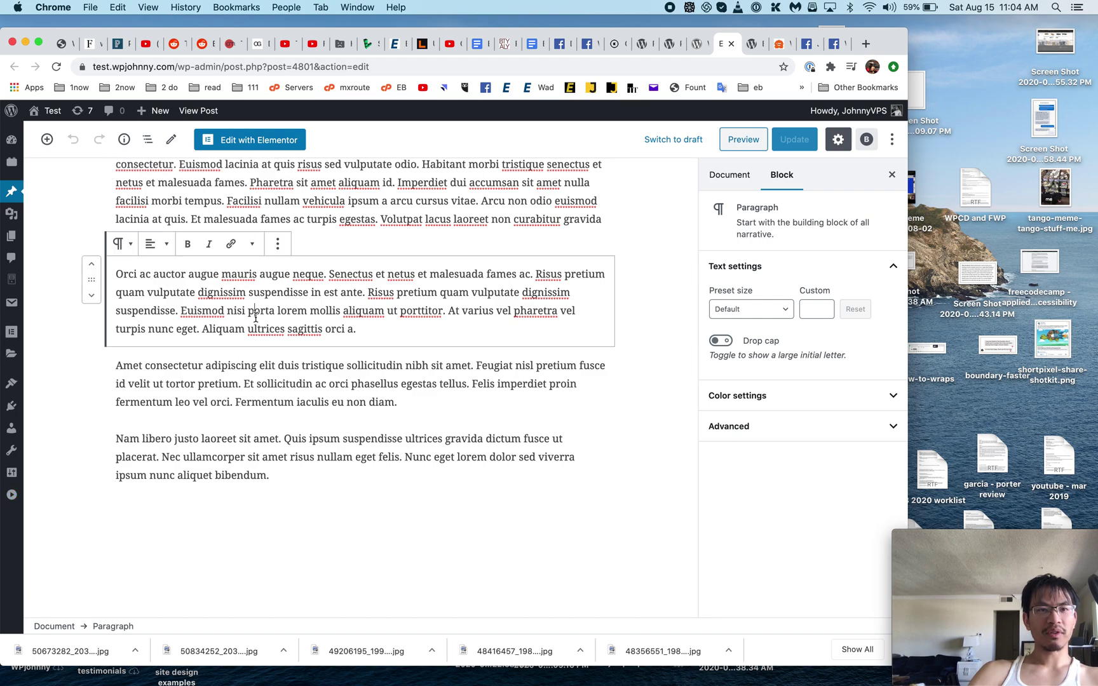
pyautogui.click(216, 195)
pyautogui.scroll(5, 127, 267)
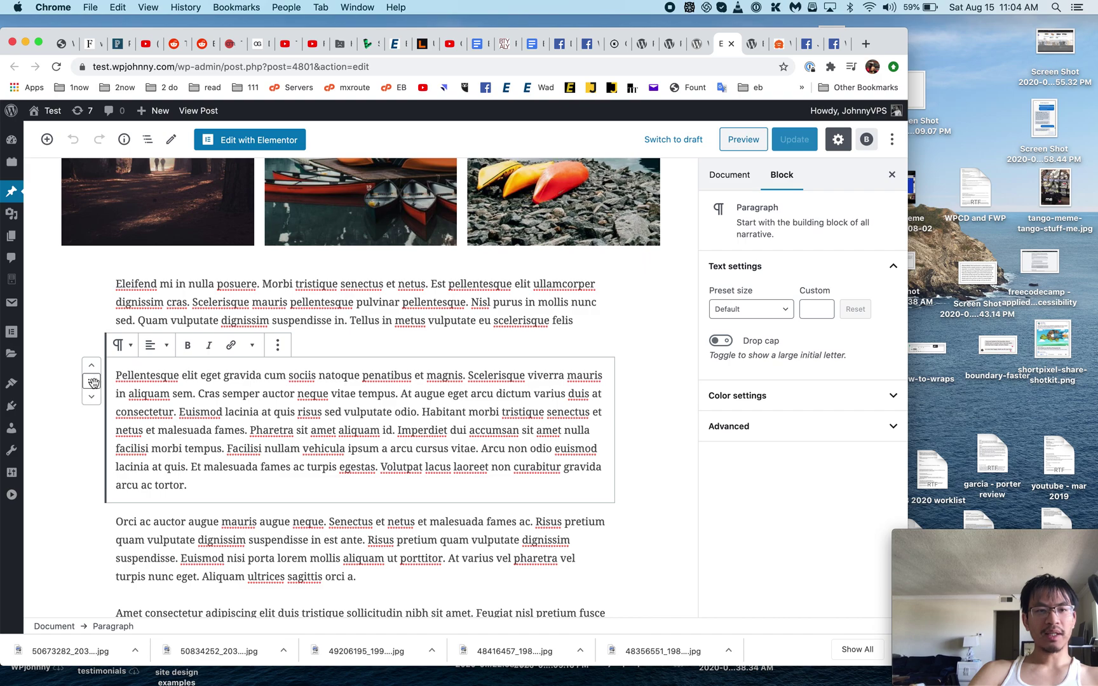
# Back in the newer editor tab, open the gallery block's extra options.
pyautogui.click(749, 44)
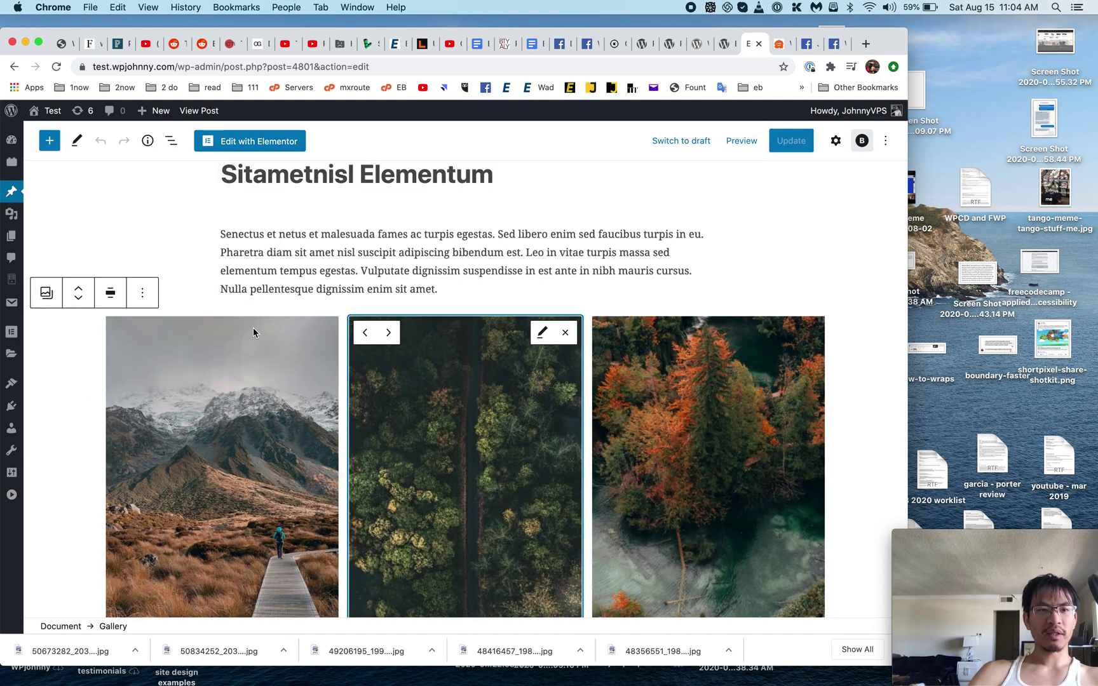
pyautogui.scroll(-5, 296, 417)
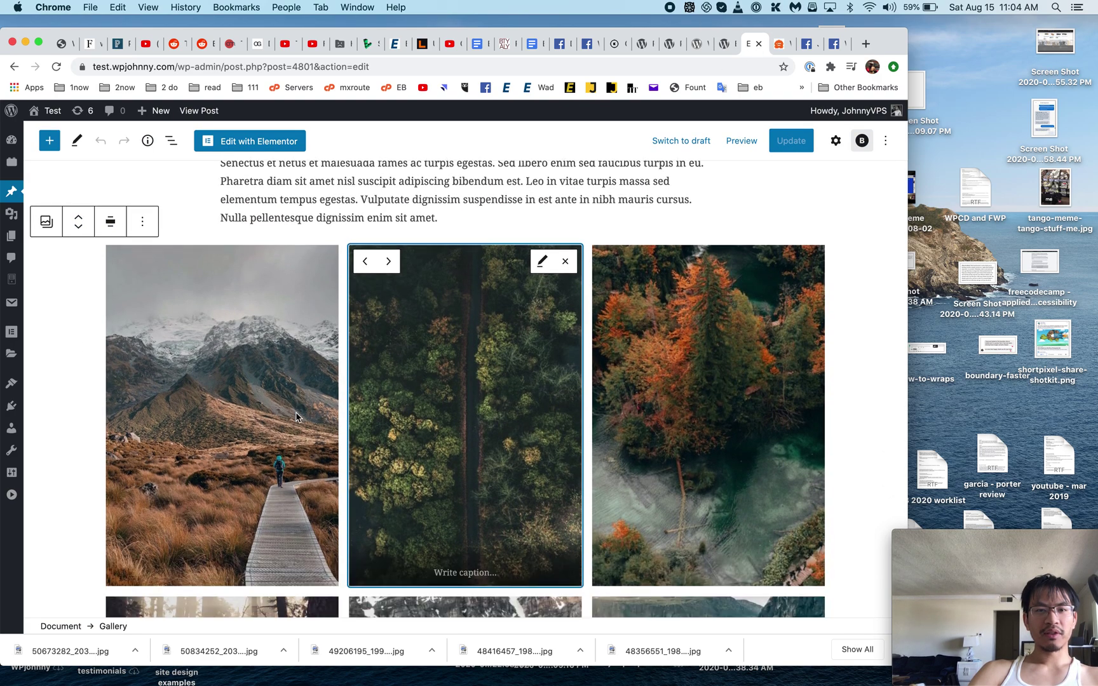
pyautogui.scroll(-5, 296, 417)
pyautogui.scroll(4, 296, 417)
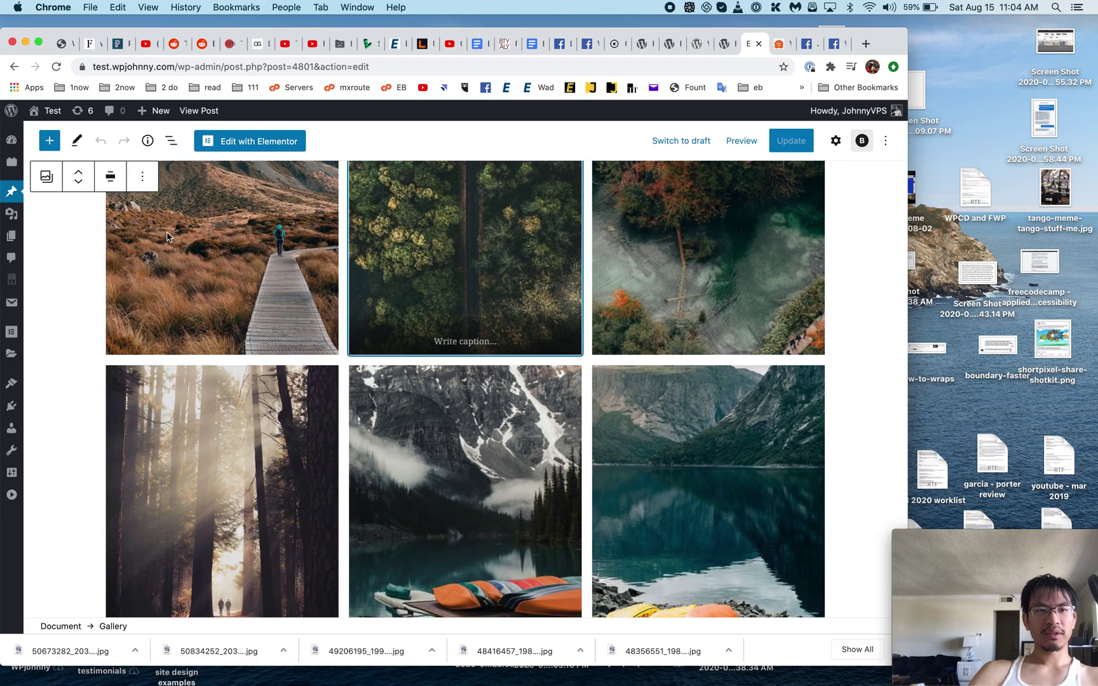
pyautogui.click(142, 179)
# Dismiss the gallery options and open the Eleifend paragraph's extra formatting choices.
pyautogui.click(85, 386)
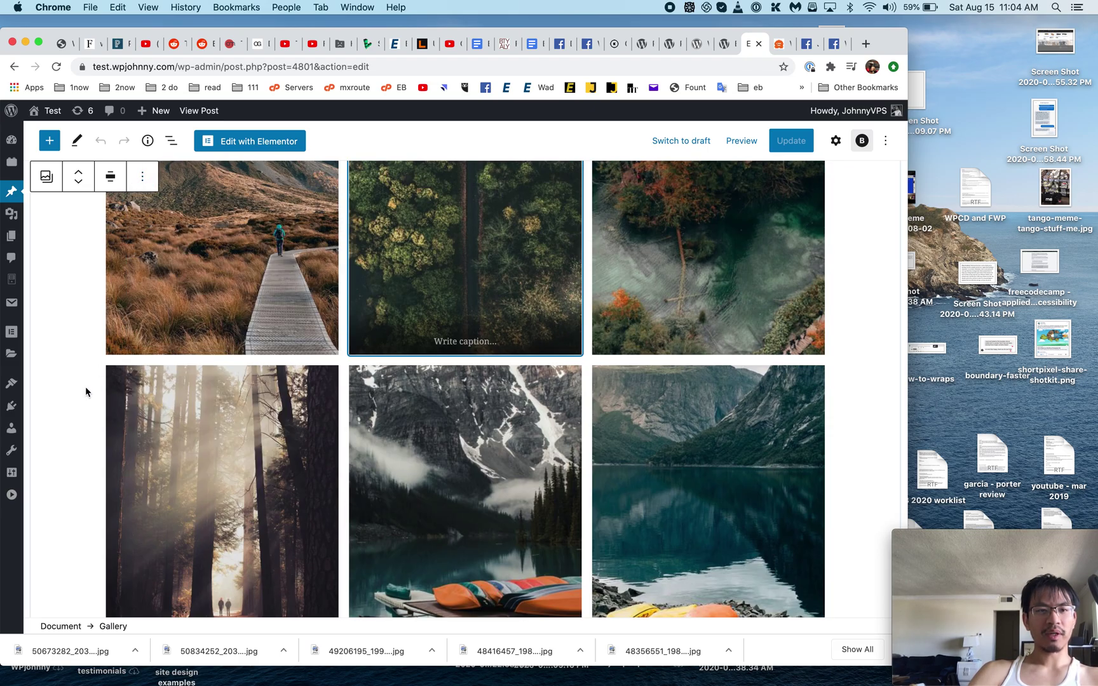
pyautogui.scroll(-10, 85, 386)
pyautogui.click(336, 280)
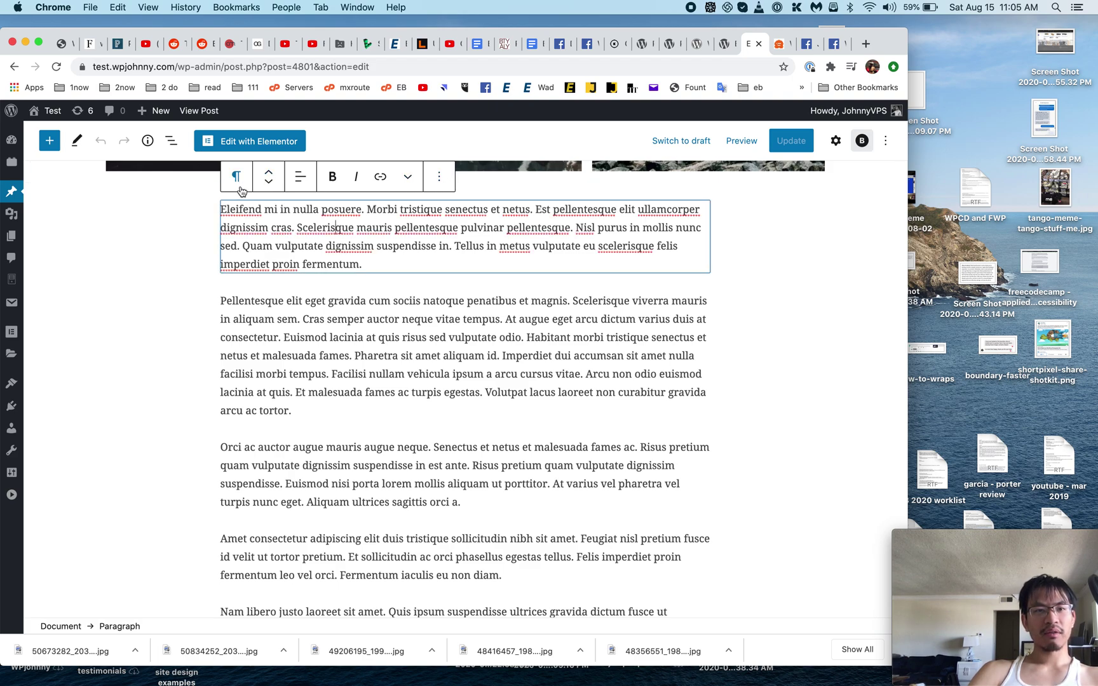
pyautogui.click(442, 181)
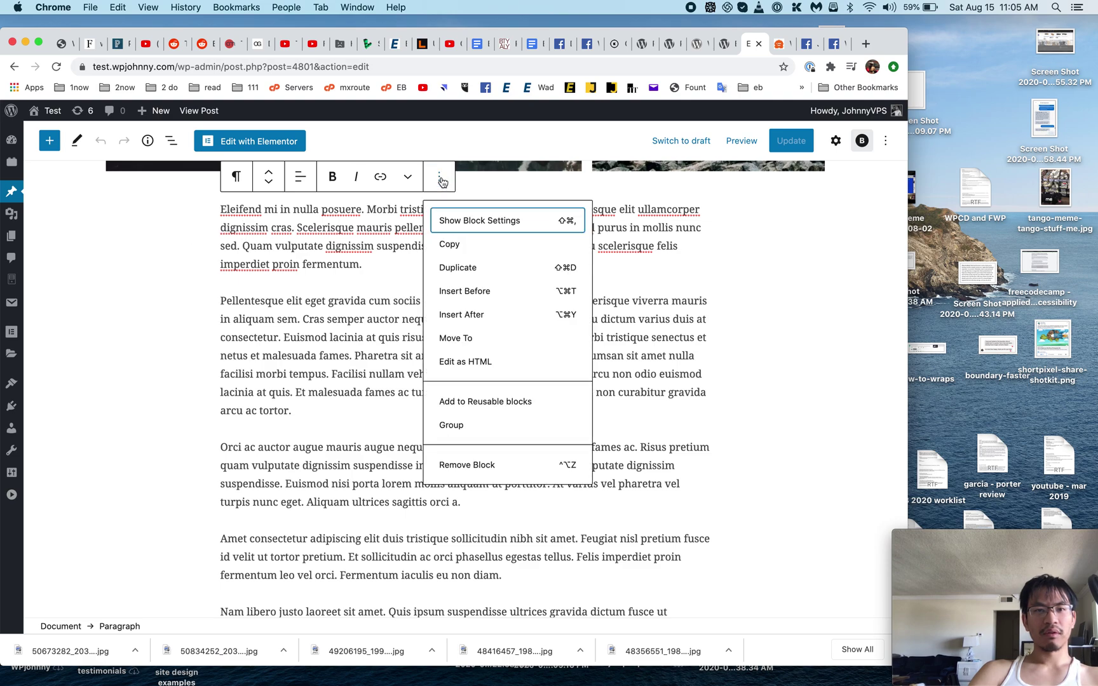
pyautogui.click(443, 181)
pyautogui.click(417, 183)
pyautogui.click(417, 183)
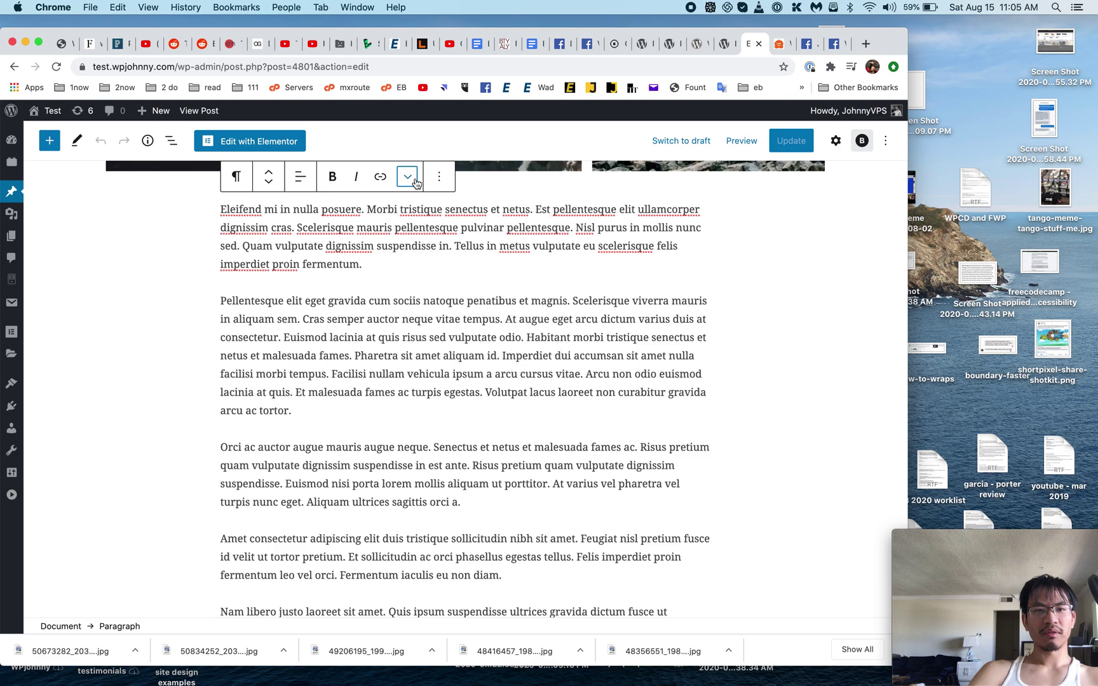
pyautogui.click(276, 182)
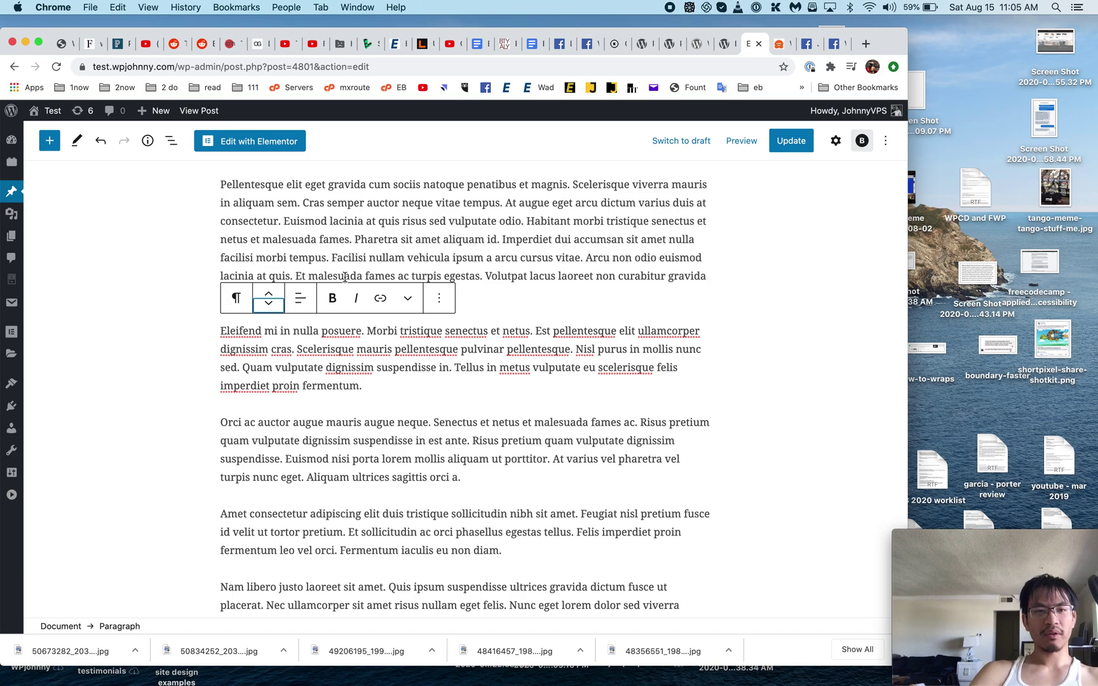
pyautogui.press('super+z')
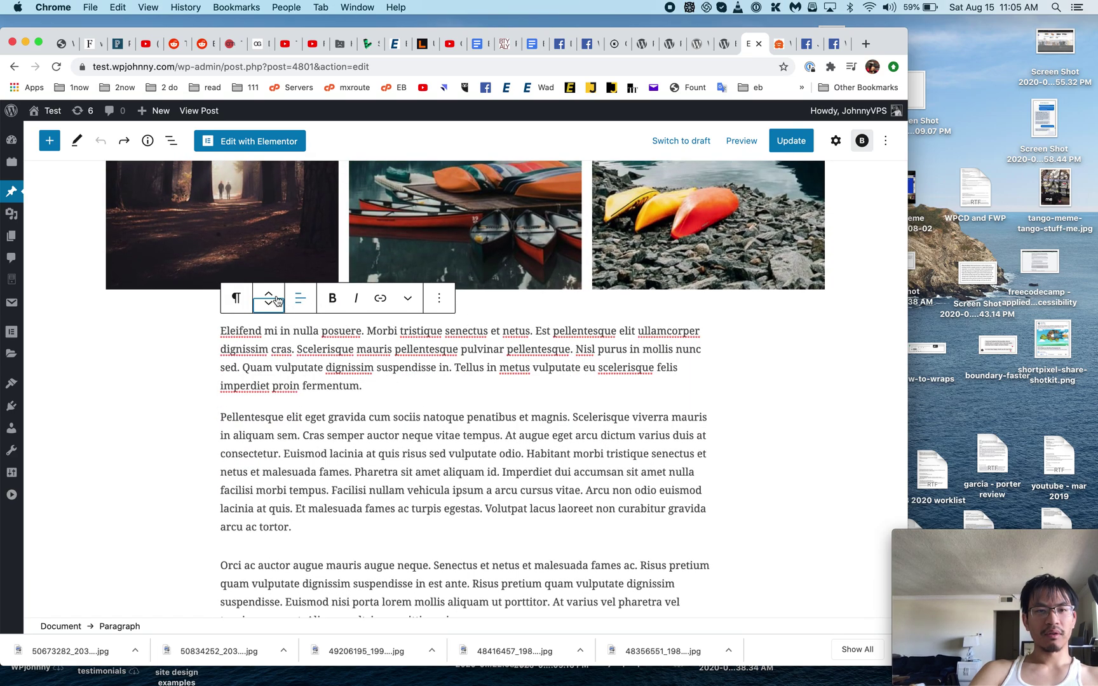
pyautogui.click(321, 377)
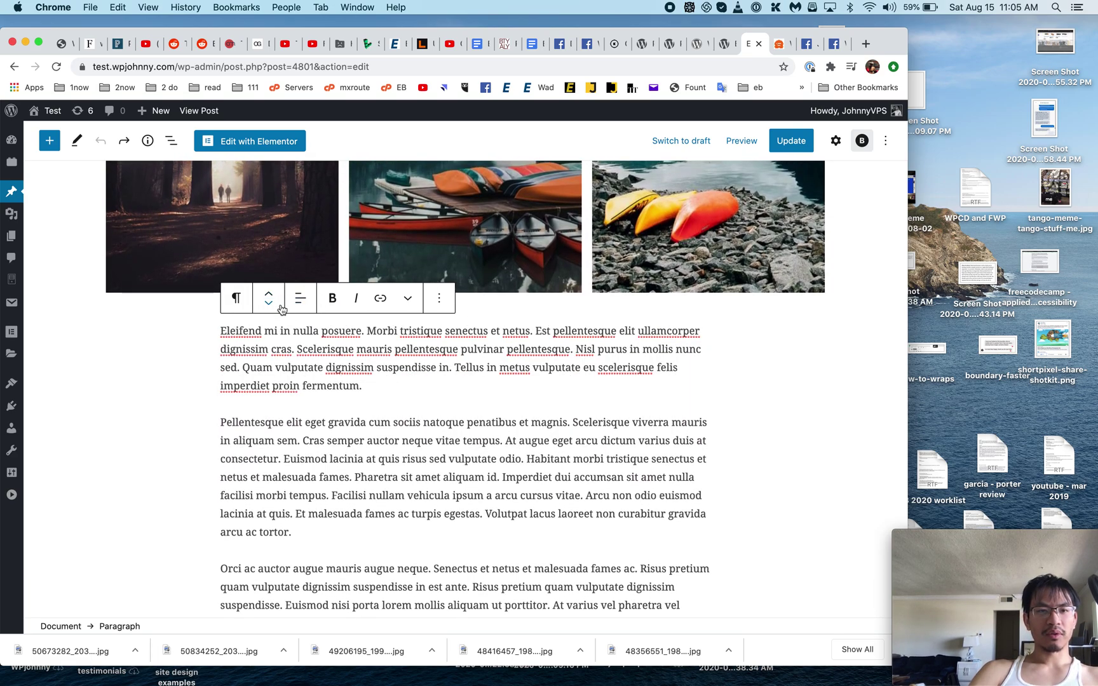
pyautogui.moveTo(280, 297); pyautogui.dragTo(281, 339)
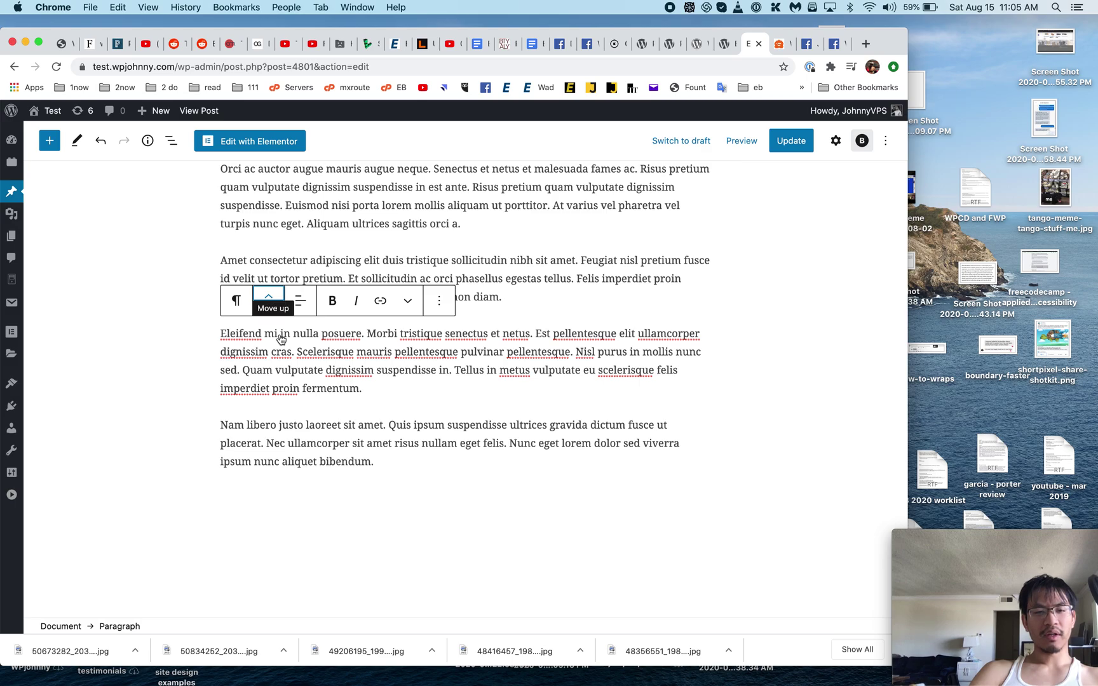
pyautogui.press('super+z')
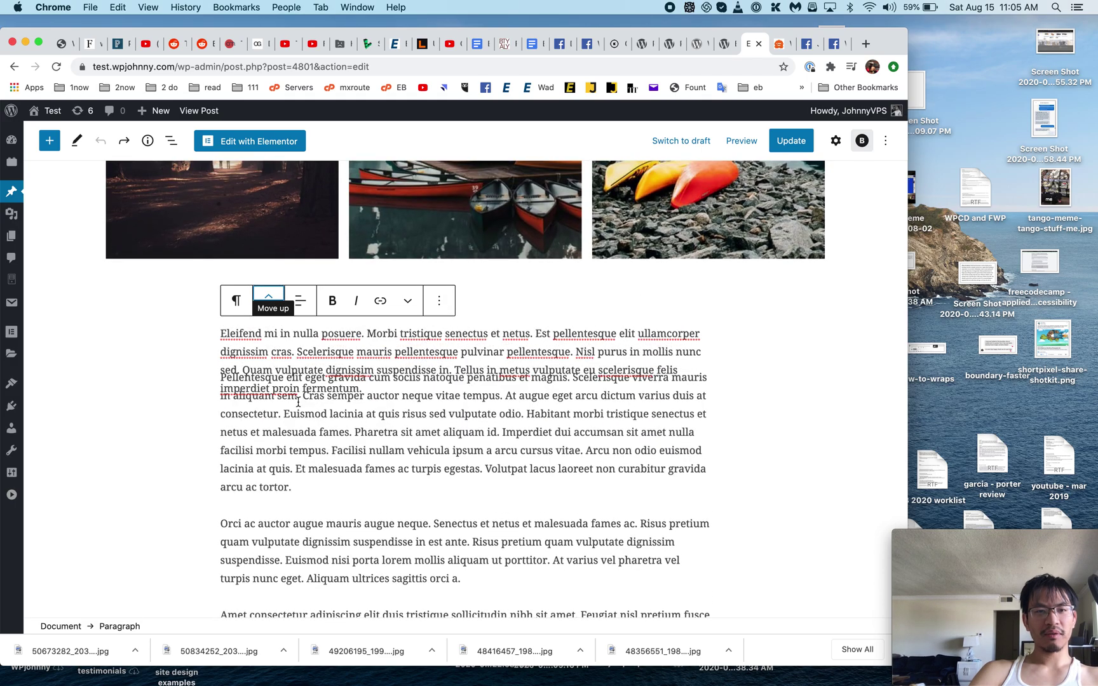
pyautogui.click(298, 402)
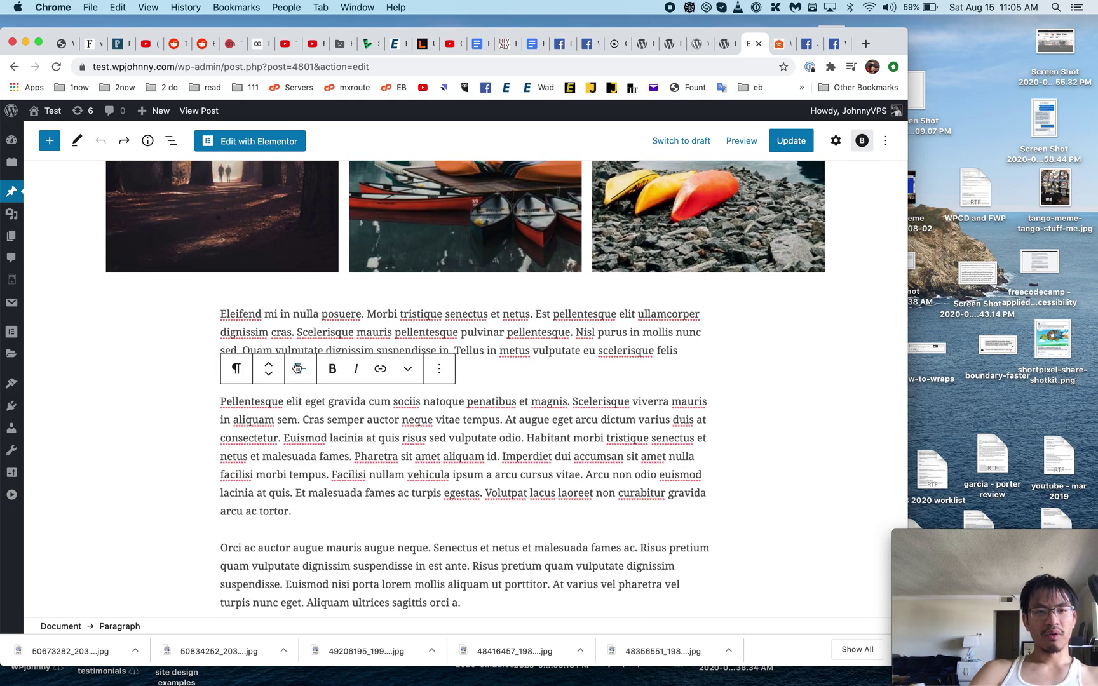
pyautogui.click(300, 369)
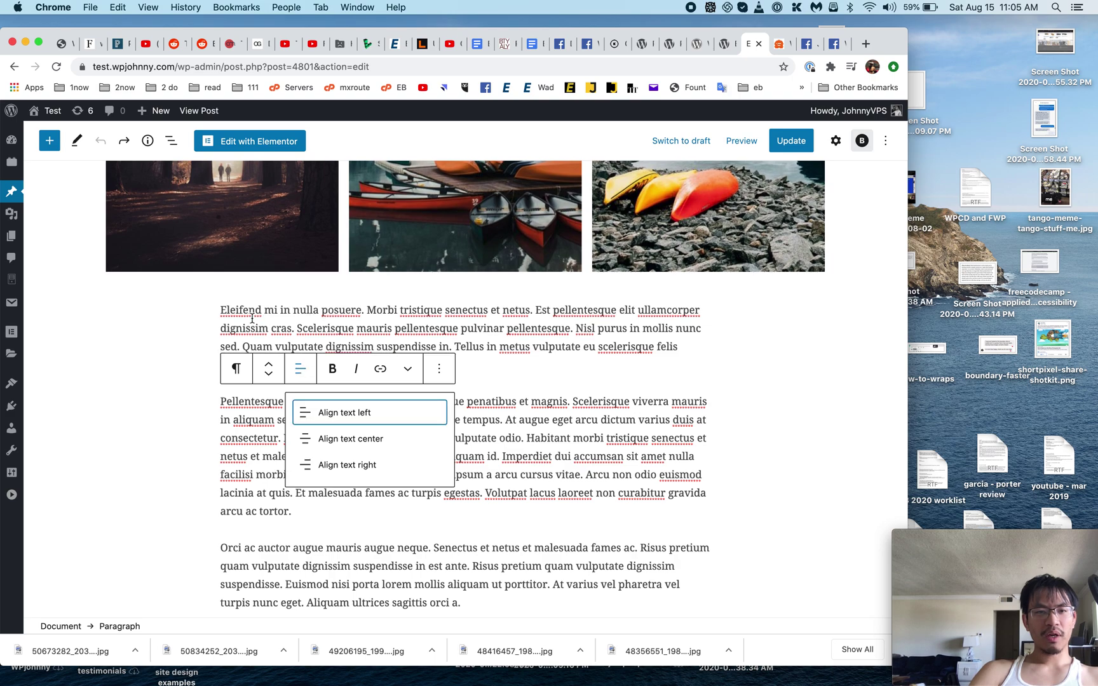
pyautogui.click(225, 307)
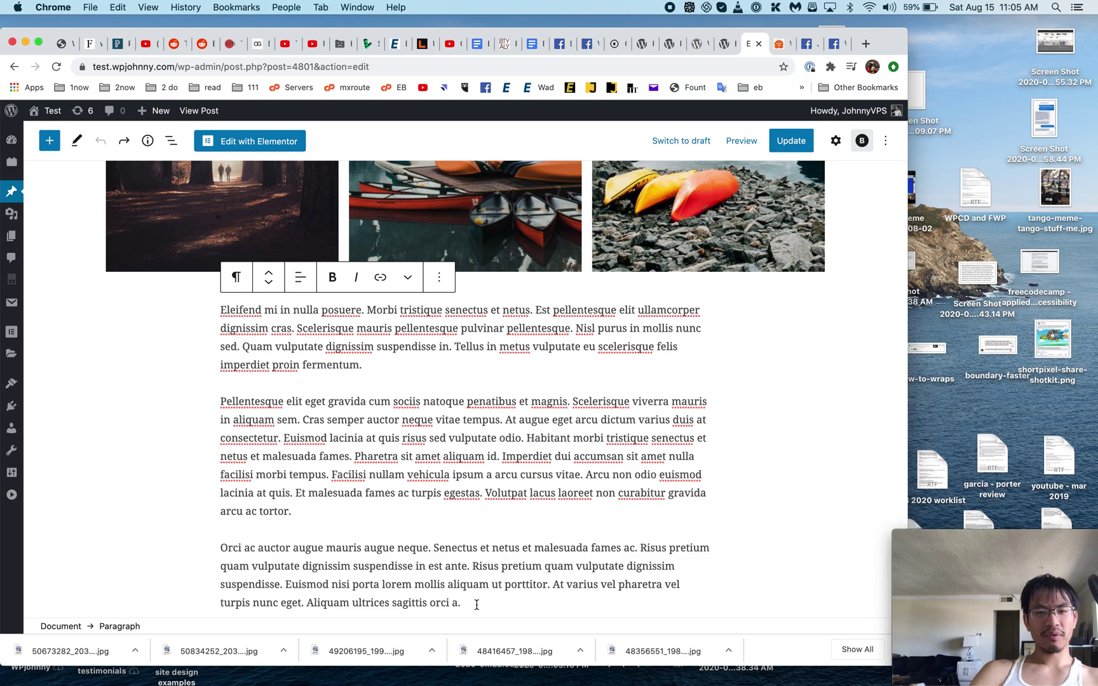
# Cut the Eleifend, Pellentesque and Orci ac auctor paragraphs and paste them after the Nam libero paragraph.
pyautogui.keyDown('shift'); pyautogui.click(476, 560); pyautogui.keyUp('shift')
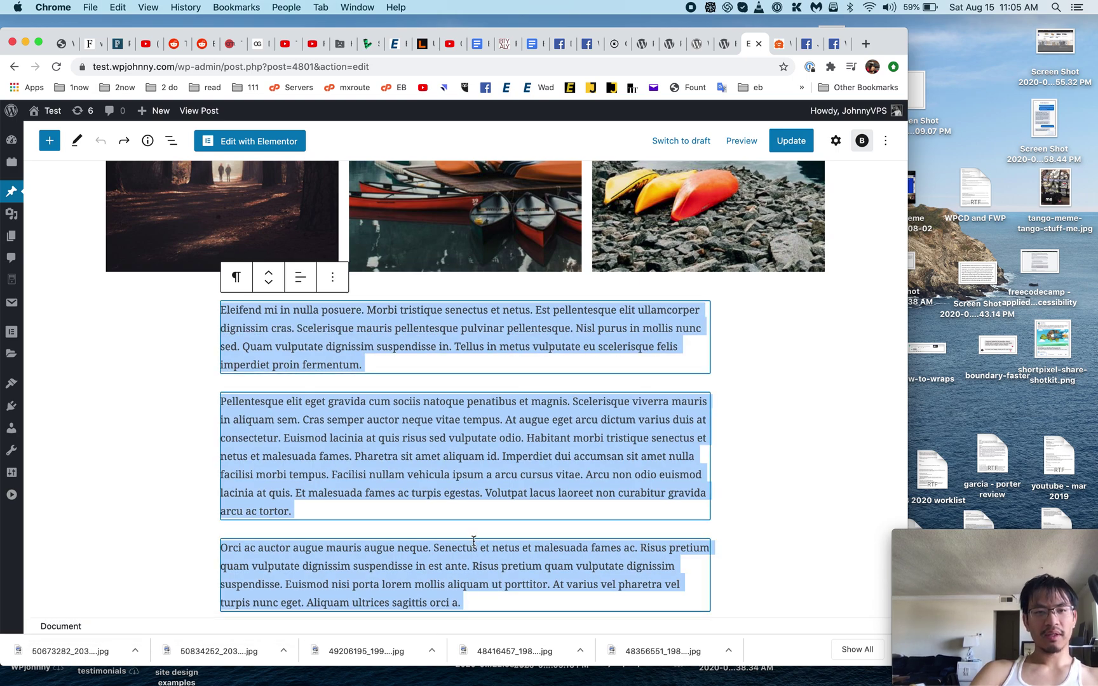
pyautogui.press('super+x')
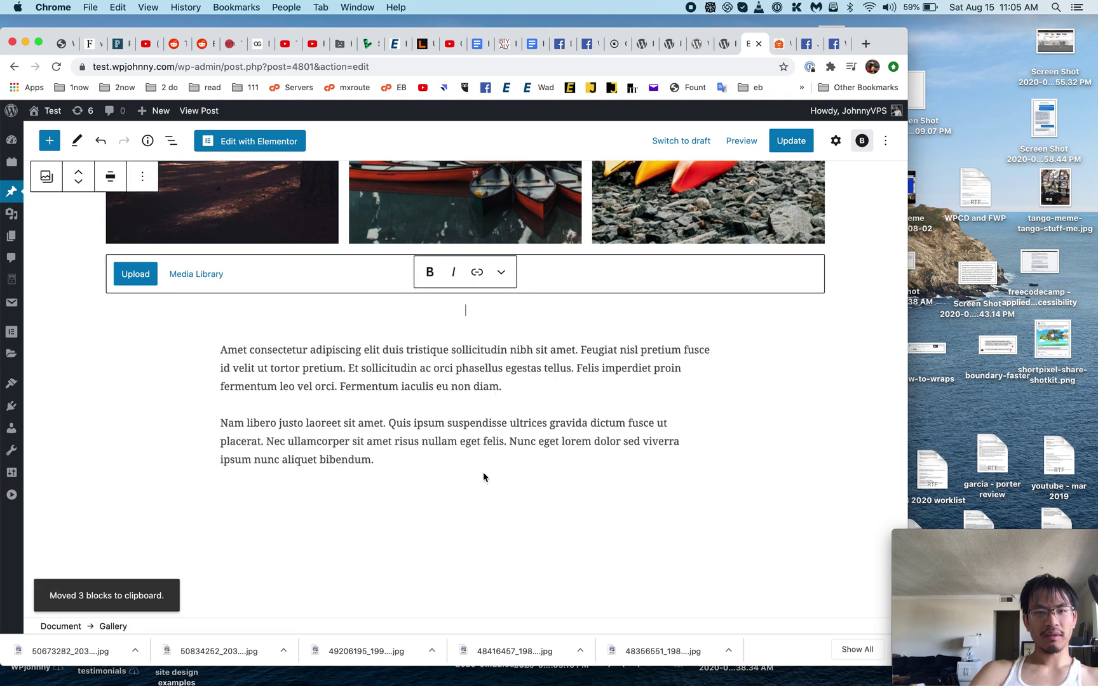
pyautogui.click(449, 461)
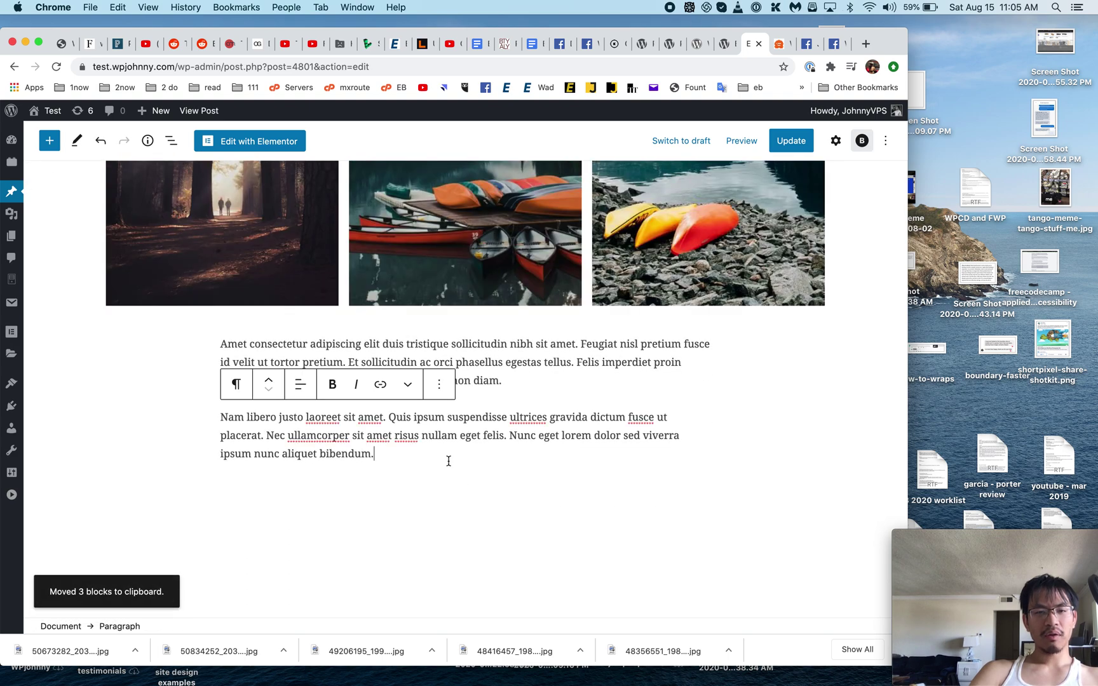
pyautogui.press('Return')
pyautogui.press('super+v')
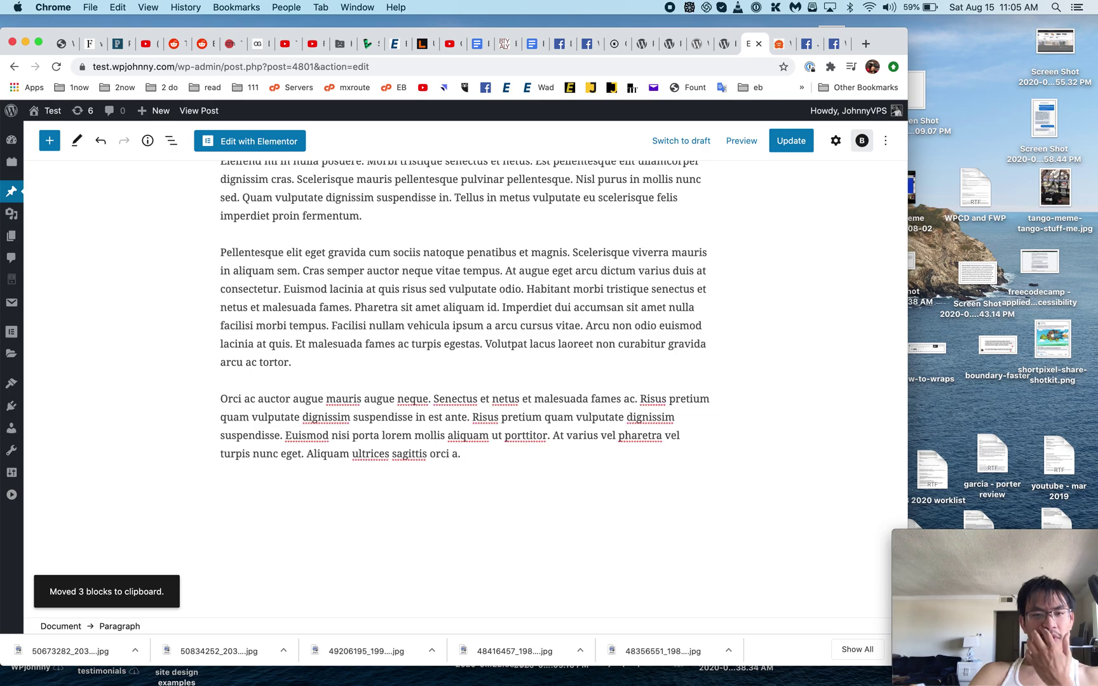
pyautogui.scroll(10, 557, 252)
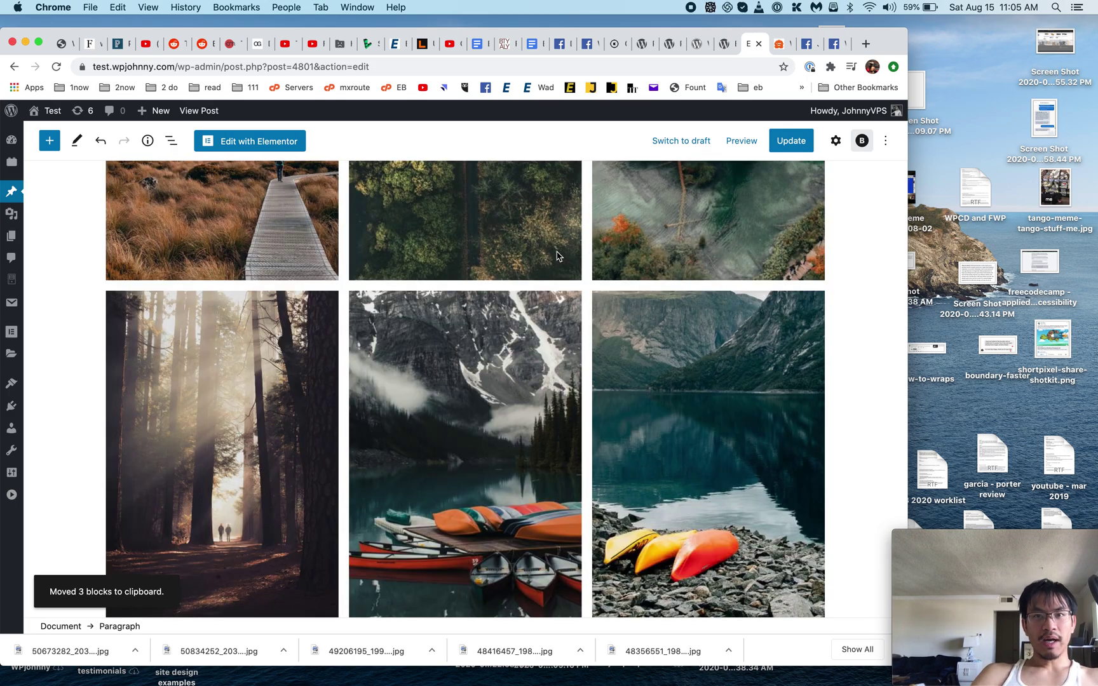
pyautogui.scroll(-5, 556, 251)
pyautogui.scroll(-8, 557, 252)
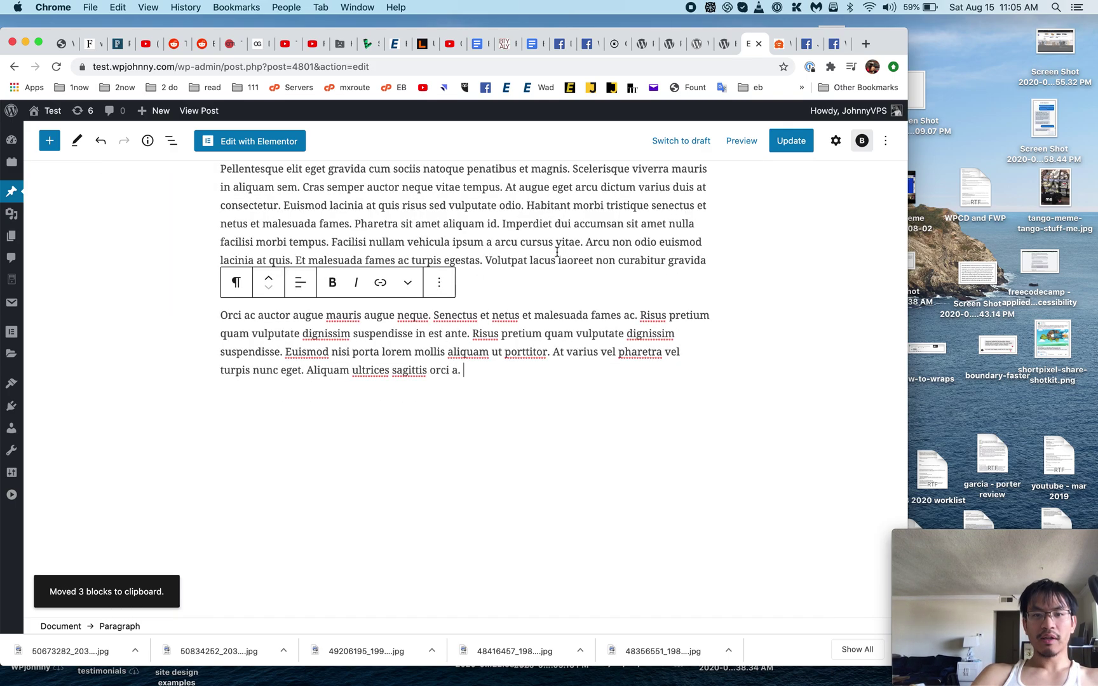
# Open the Document settings sidebar for the post in the first editor tab.
pyautogui.click(723, 51)
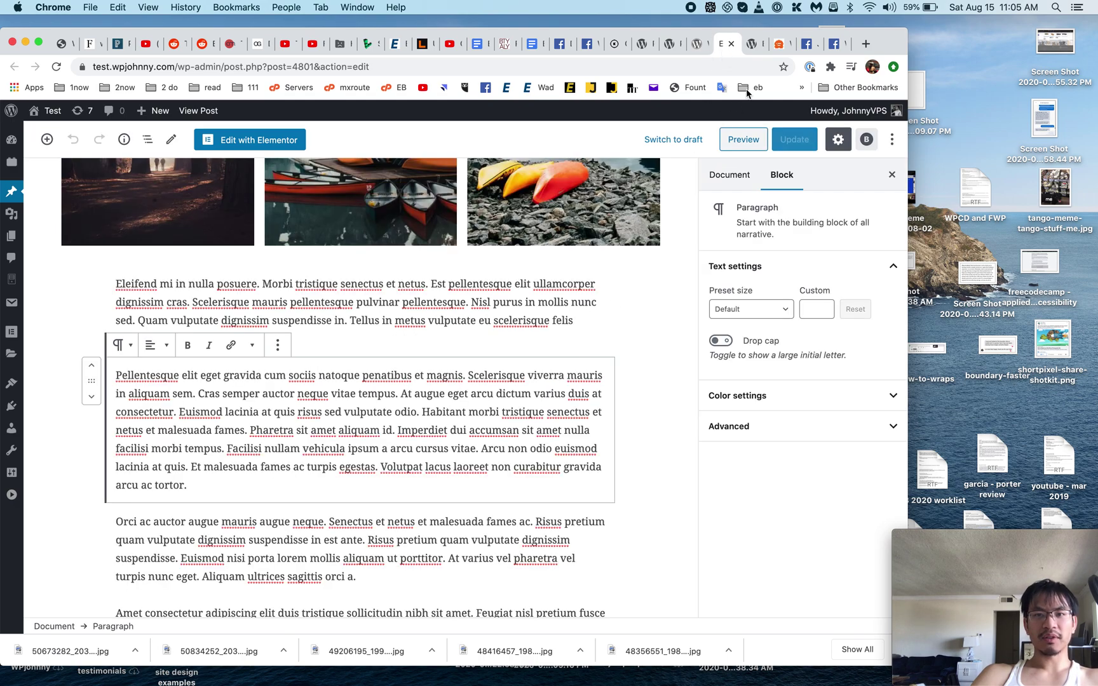
pyautogui.click(754, 49)
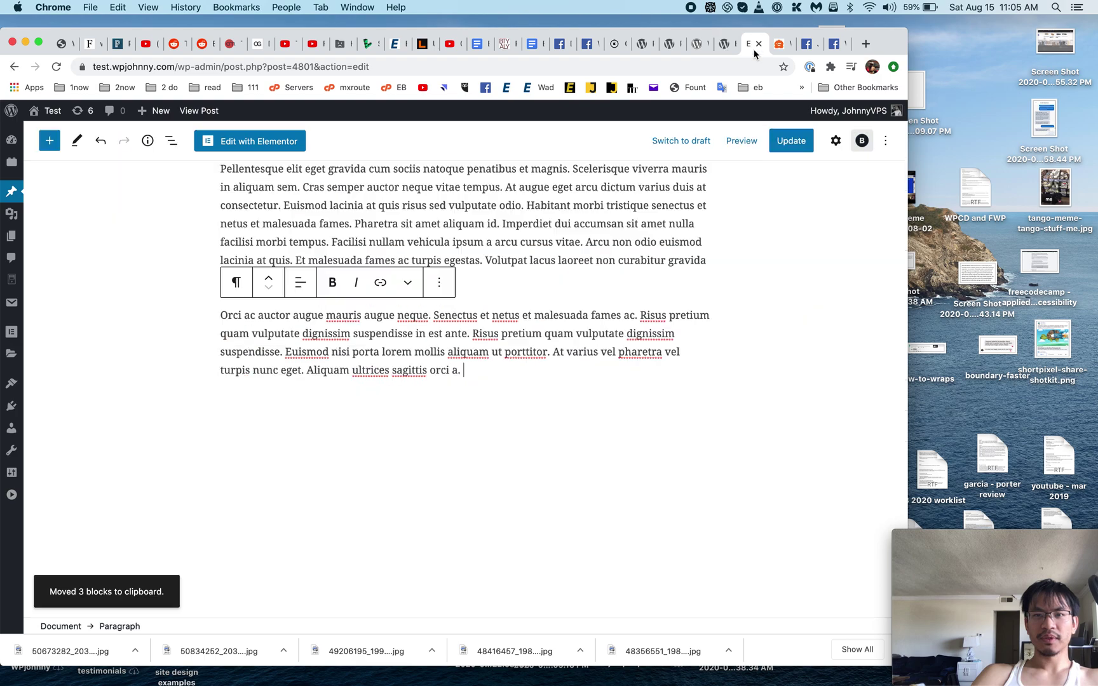
pyautogui.scroll(15, 761, 347)
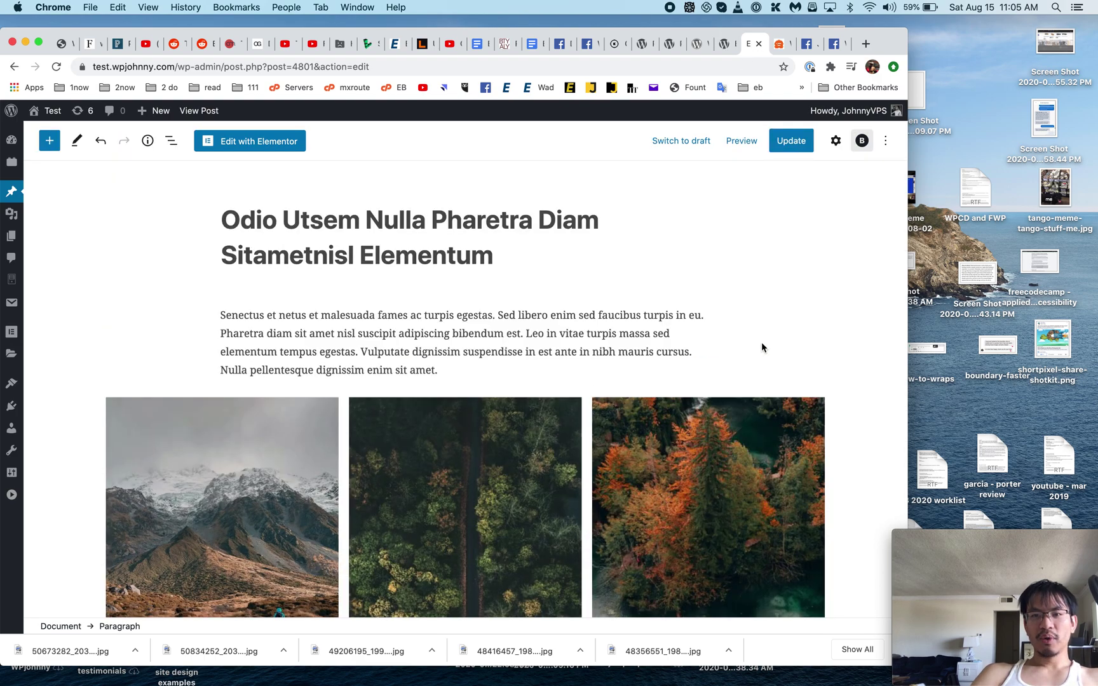
pyautogui.click(836, 141)
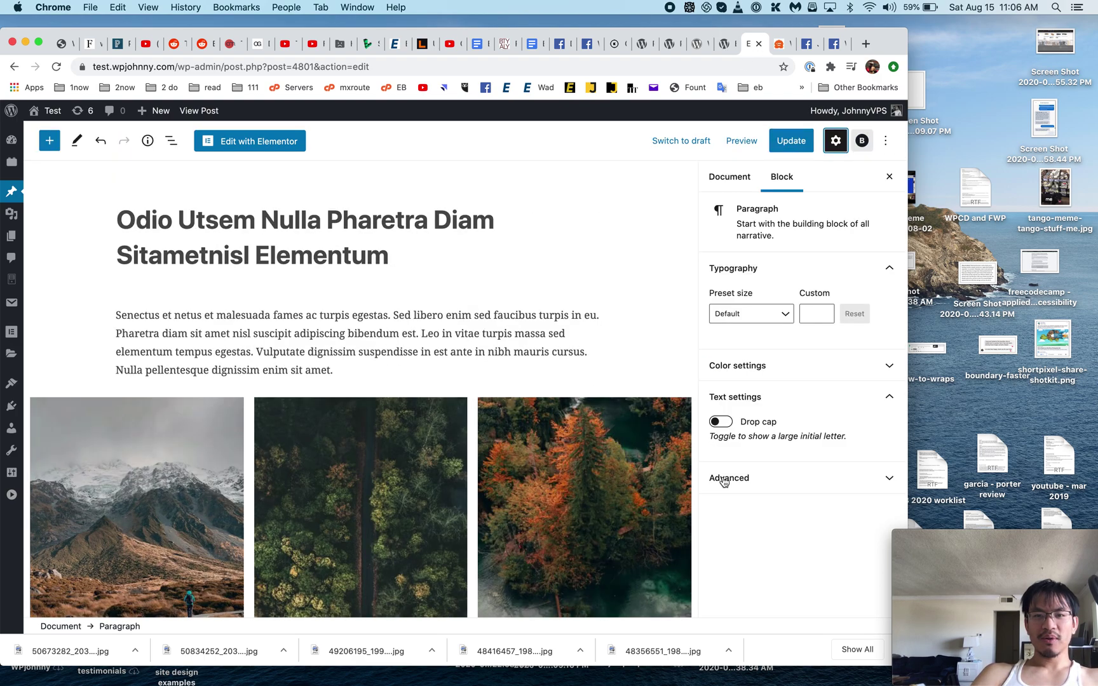
pyautogui.click(745, 186)
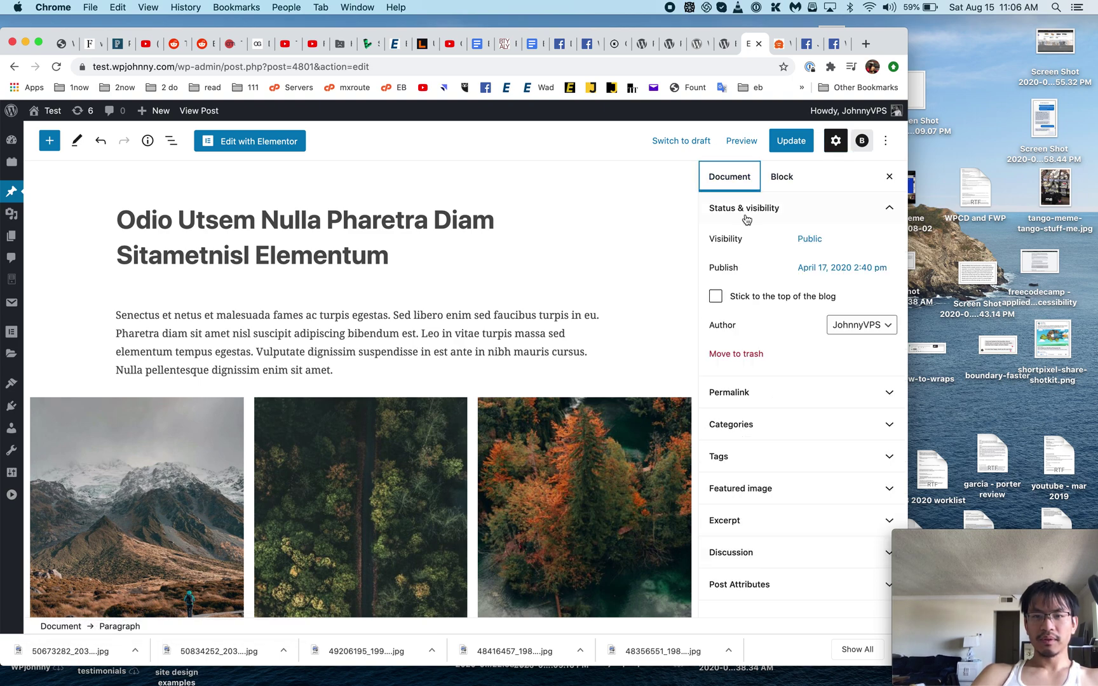
# Show Document settings in the second tab and compare the 6- and 7-revision editor views.
pyautogui.click(722, 45)
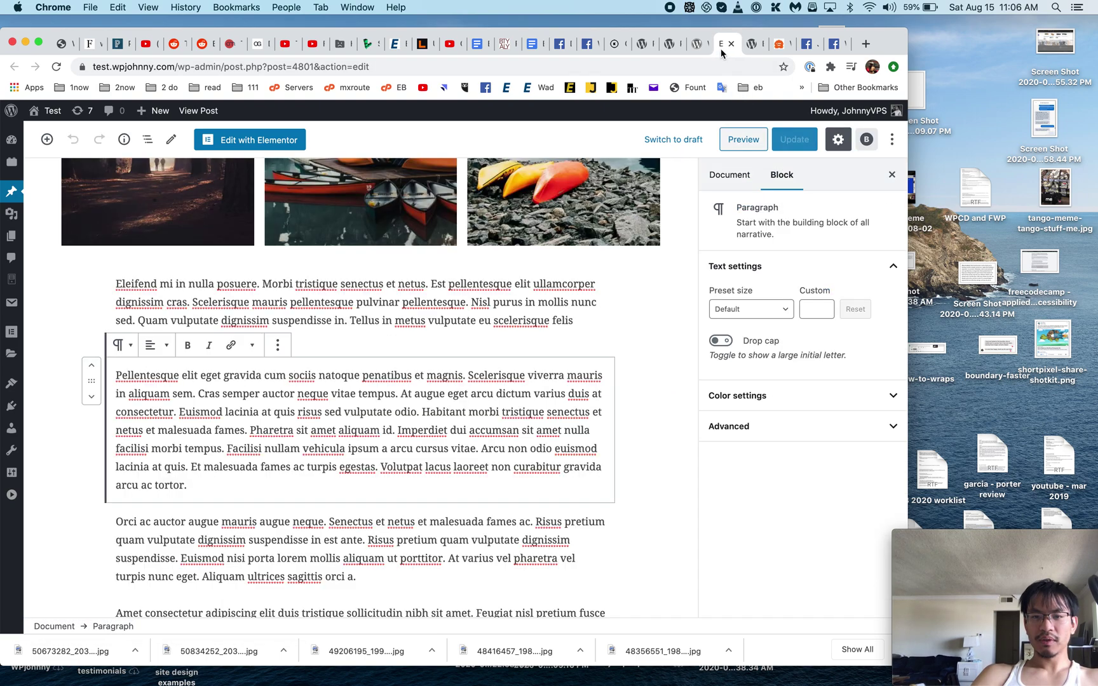
pyautogui.click(734, 177)
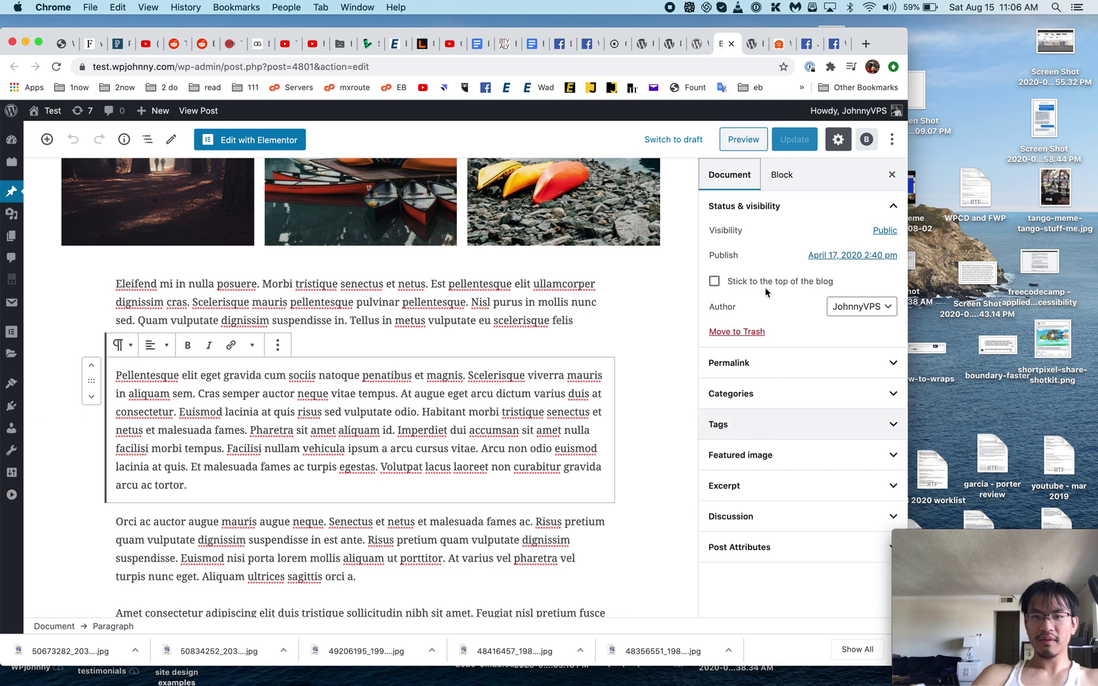
pyautogui.click(753, 46)
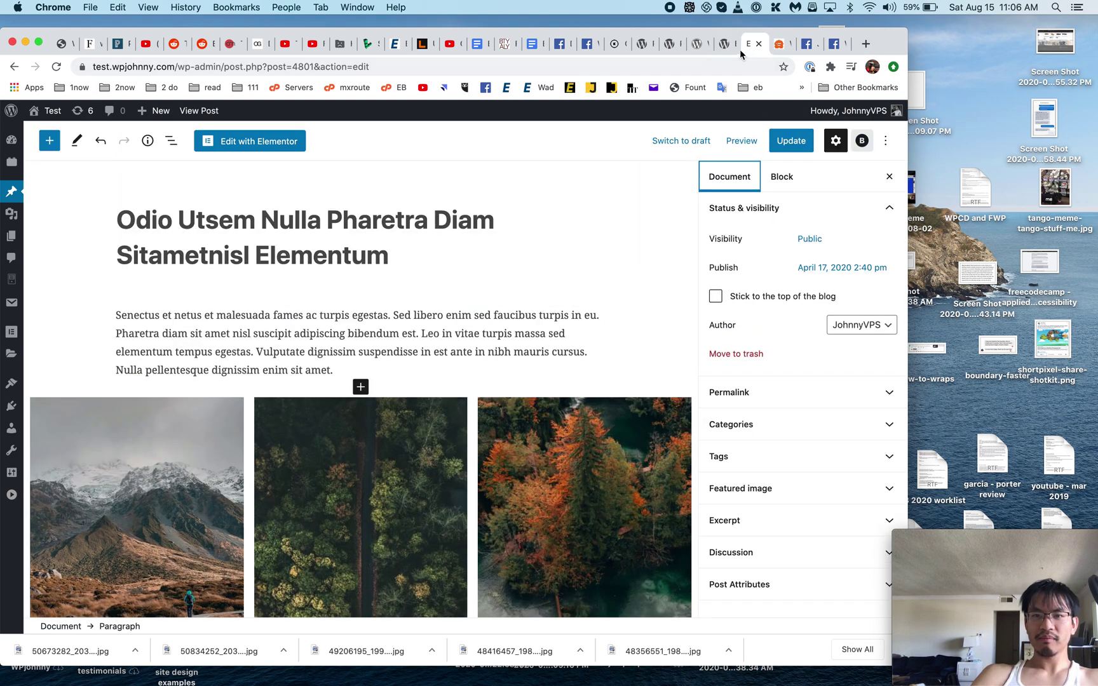
pyautogui.click(731, 54)
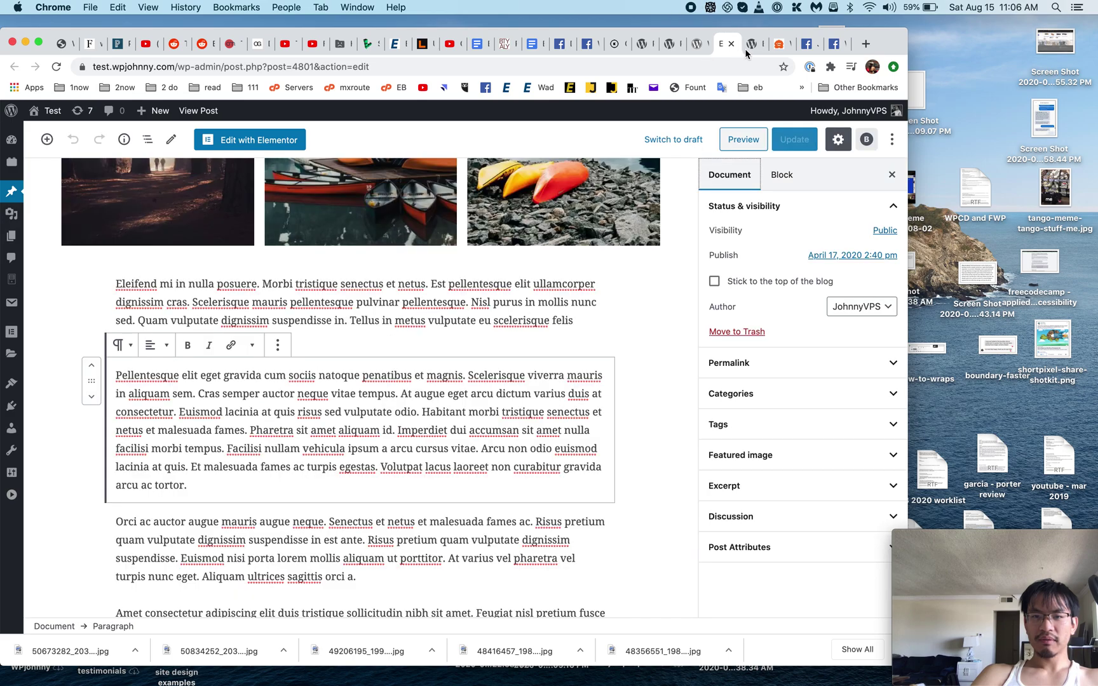
pyautogui.click(746, 48)
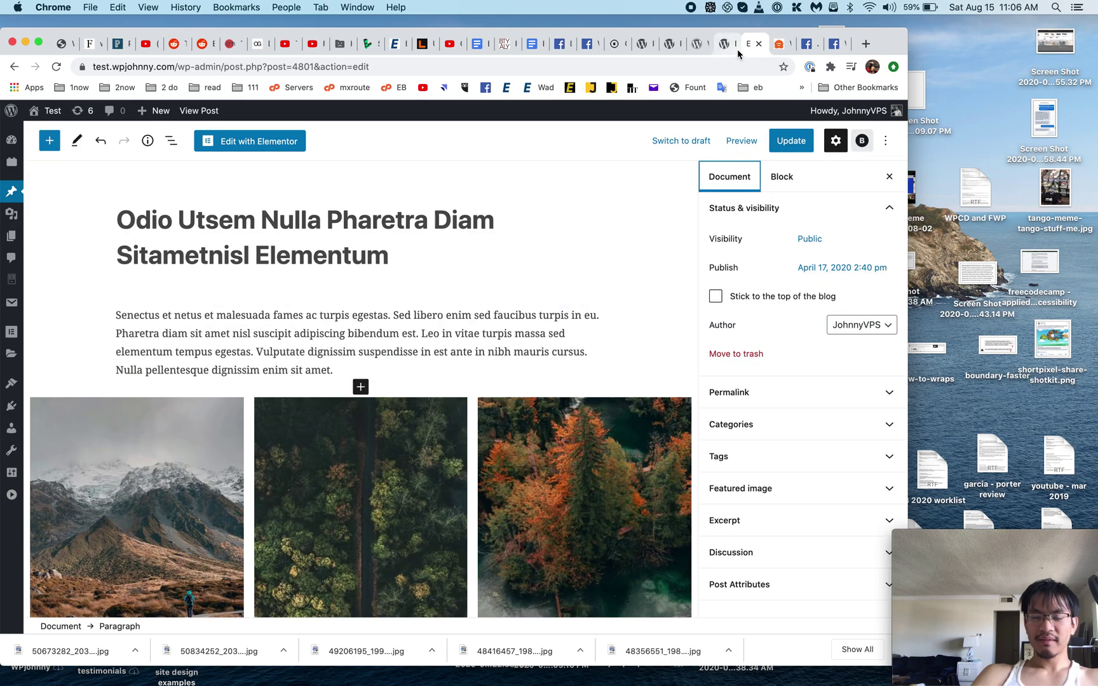
pyautogui.click(737, 49)
pyautogui.click(756, 46)
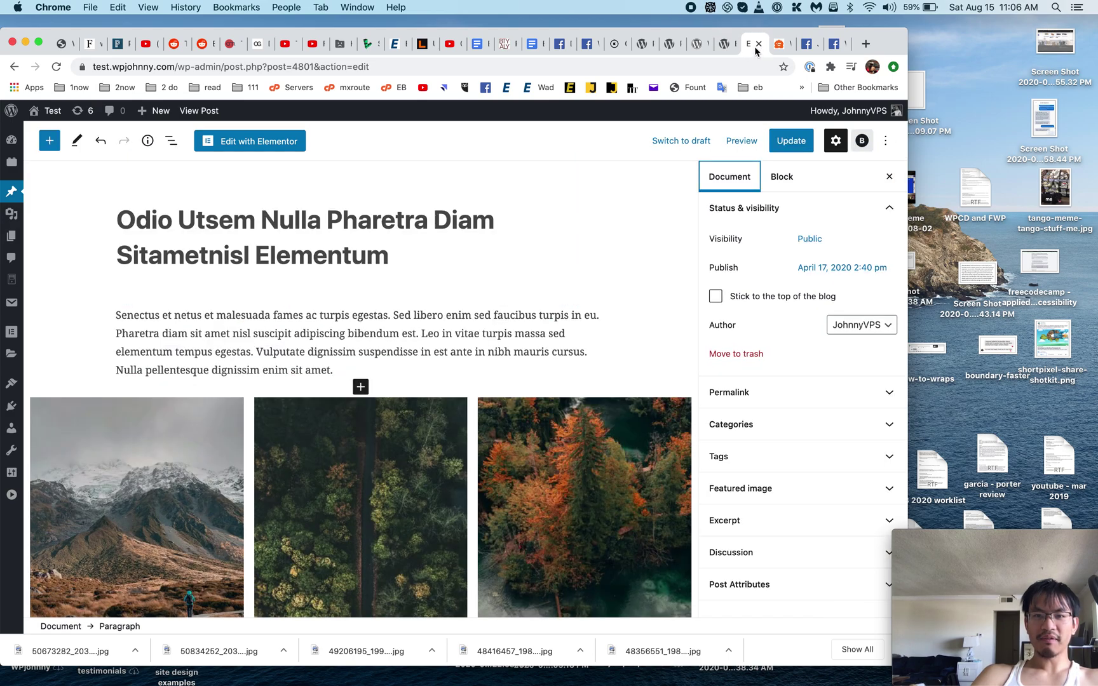
pyautogui.click(737, 49)
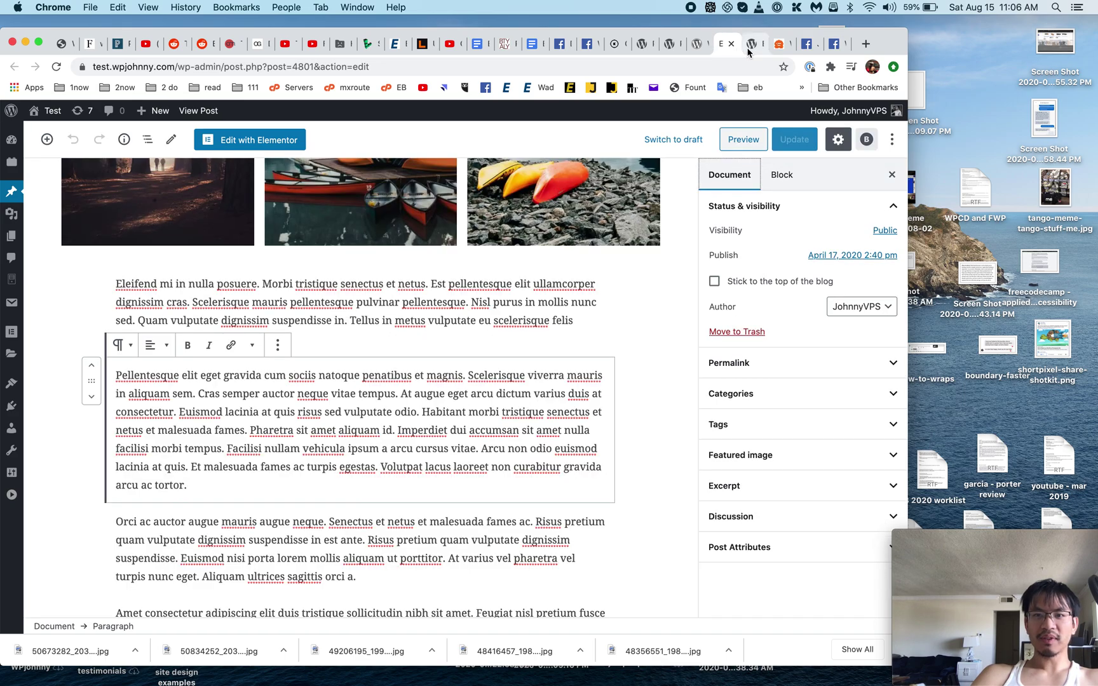
pyautogui.click(746, 47)
pyautogui.click(733, 53)
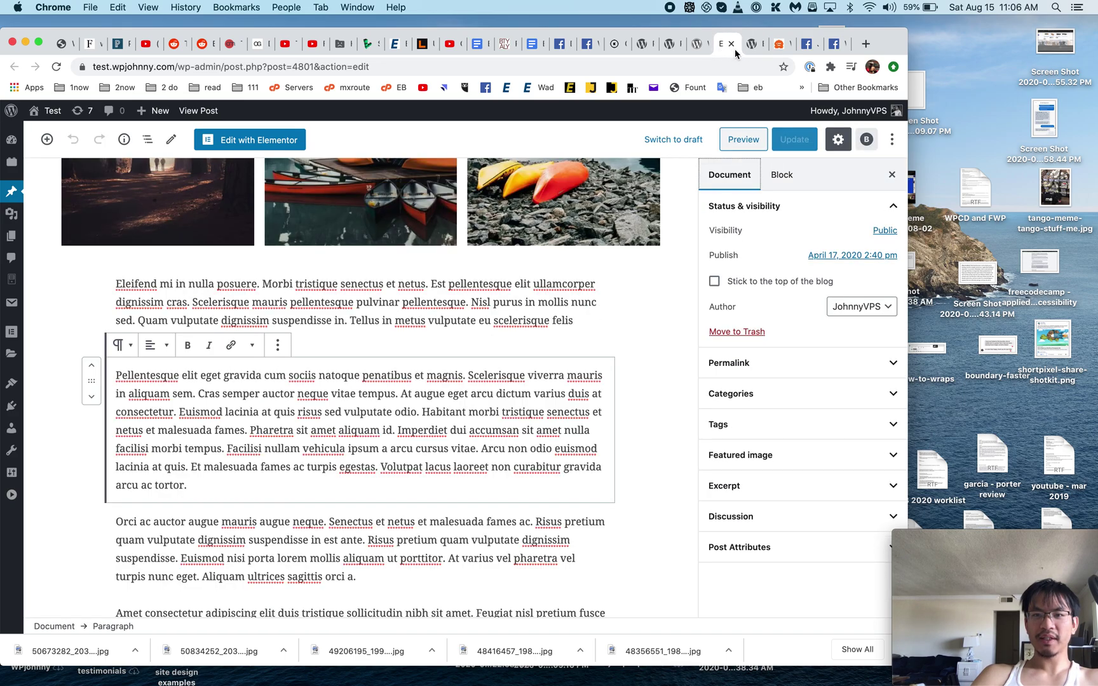
pyautogui.click(749, 55)
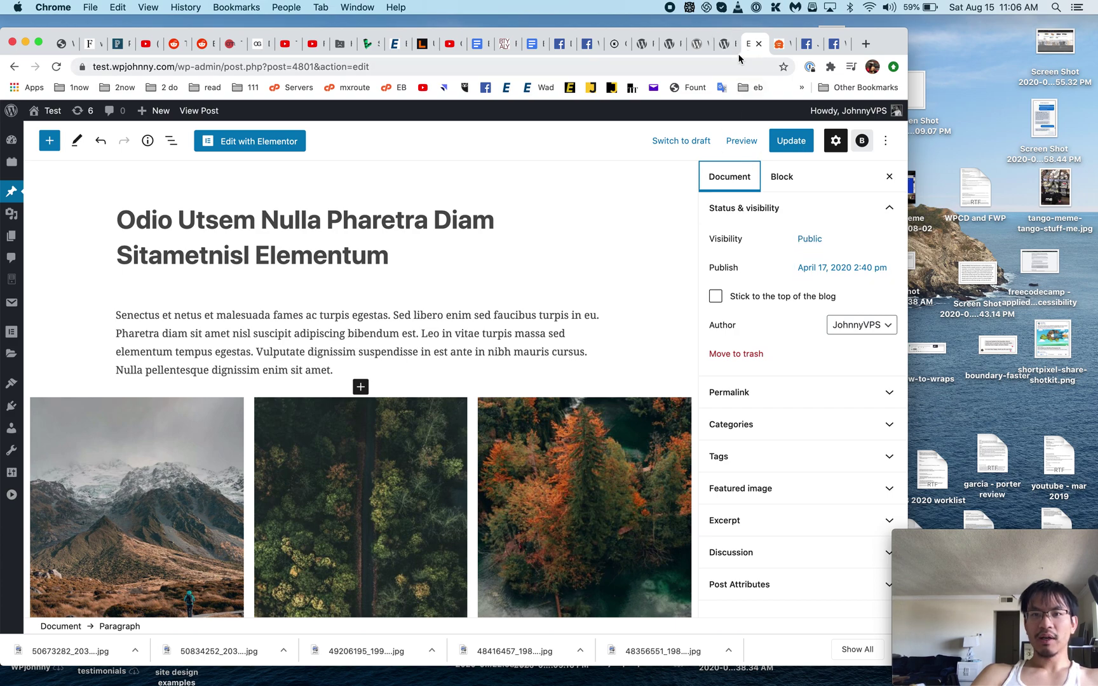
pyautogui.click(730, 49)
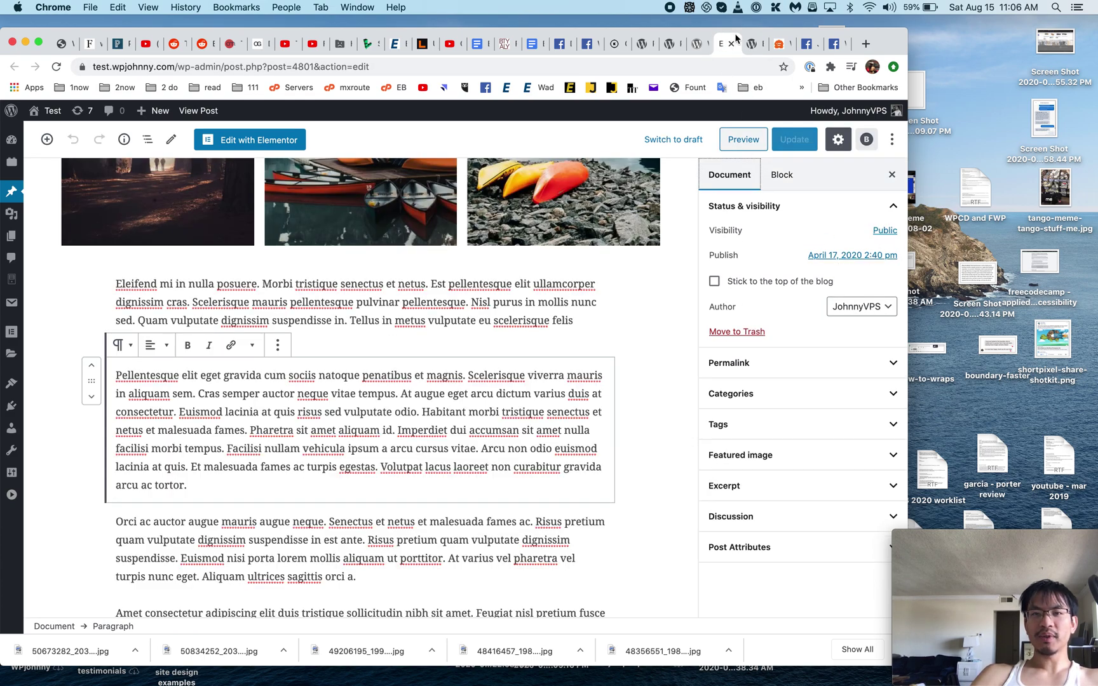
pyautogui.click(755, 51)
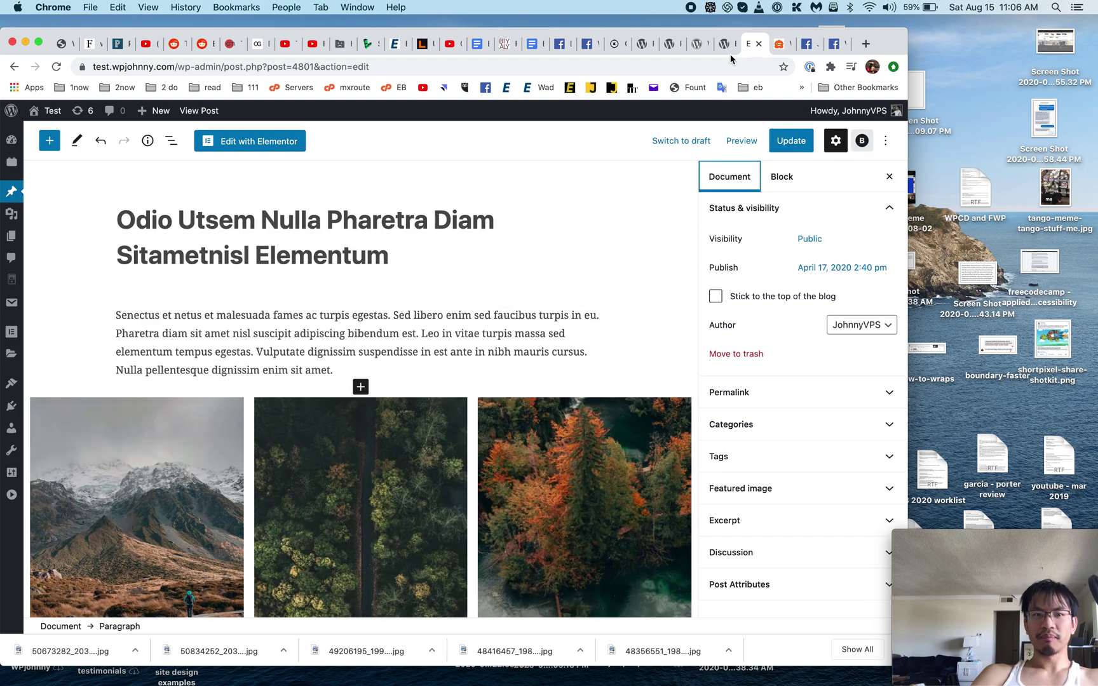
pyautogui.scroll(-10, 491, 409)
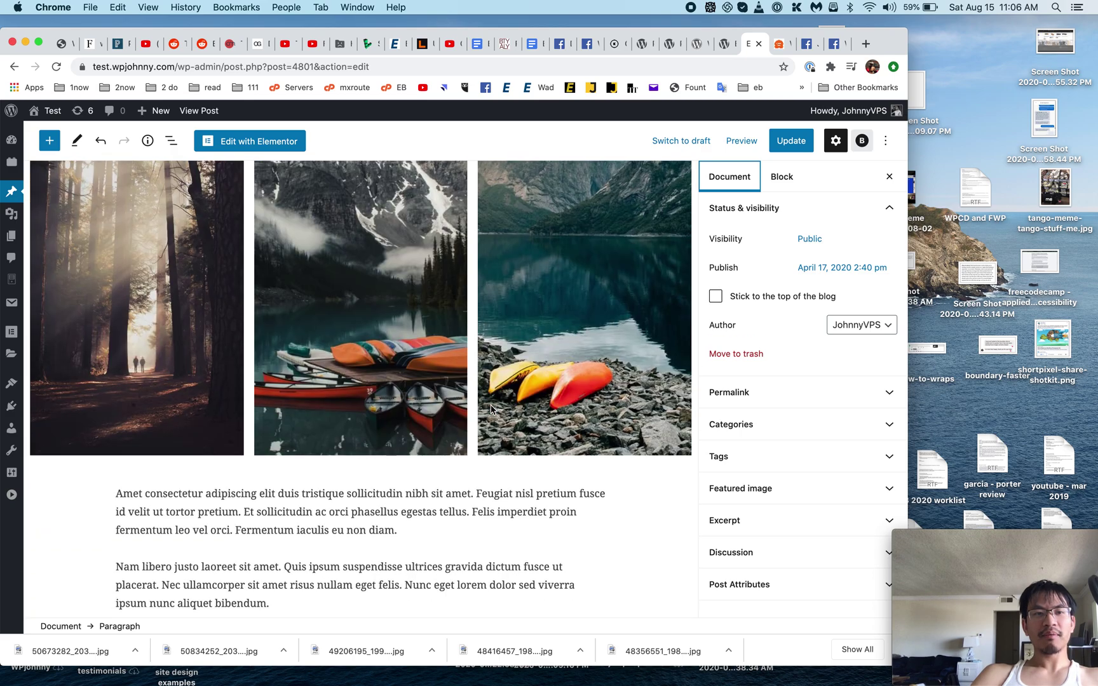
pyautogui.scroll(-2, 490, 391)
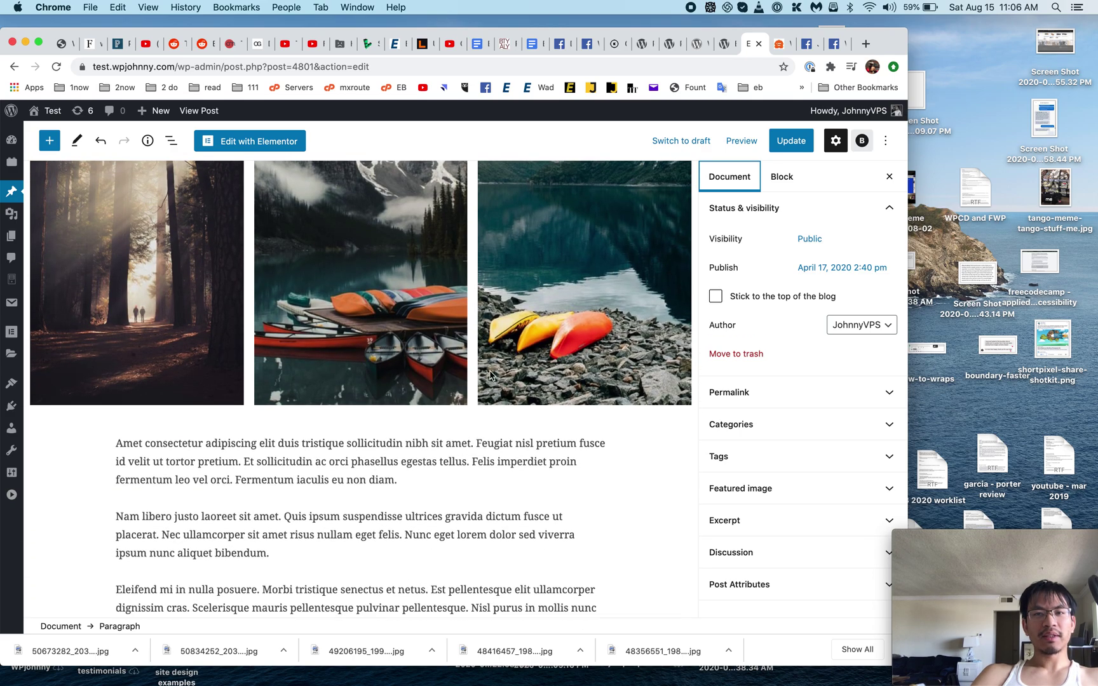
# Leave the editor to view the post on the live site, then open its Waves category.
pyautogui.click(198, 111)
pyautogui.click(640, 244)
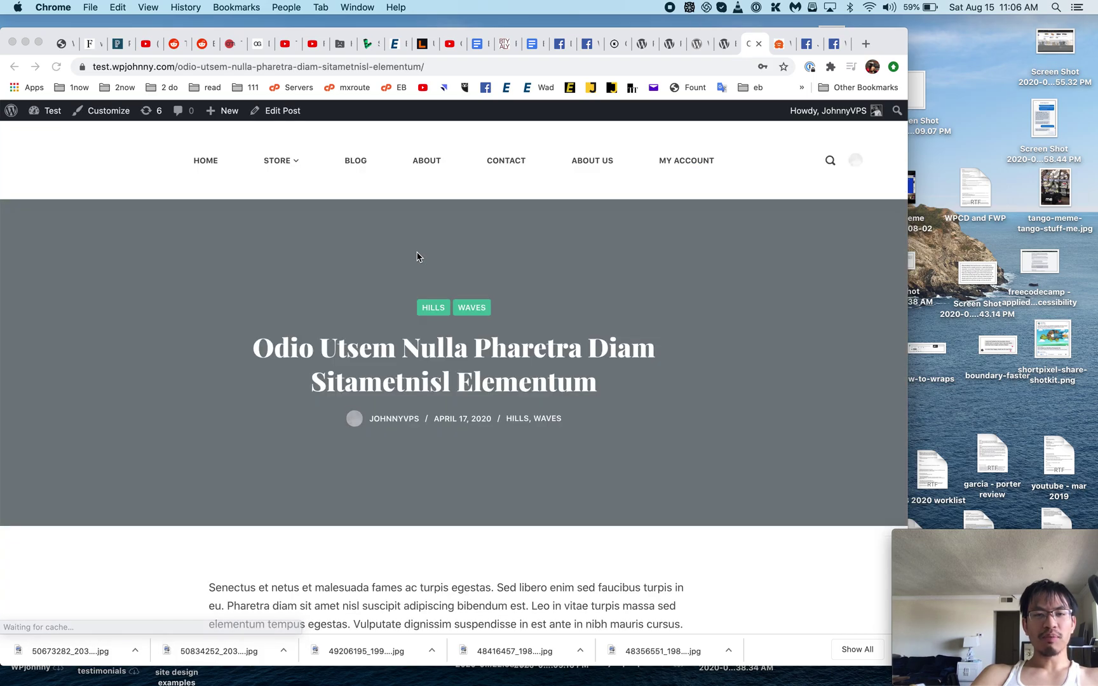
pyautogui.scroll(-7, 393, 404)
pyautogui.scroll(-5, 394, 404)
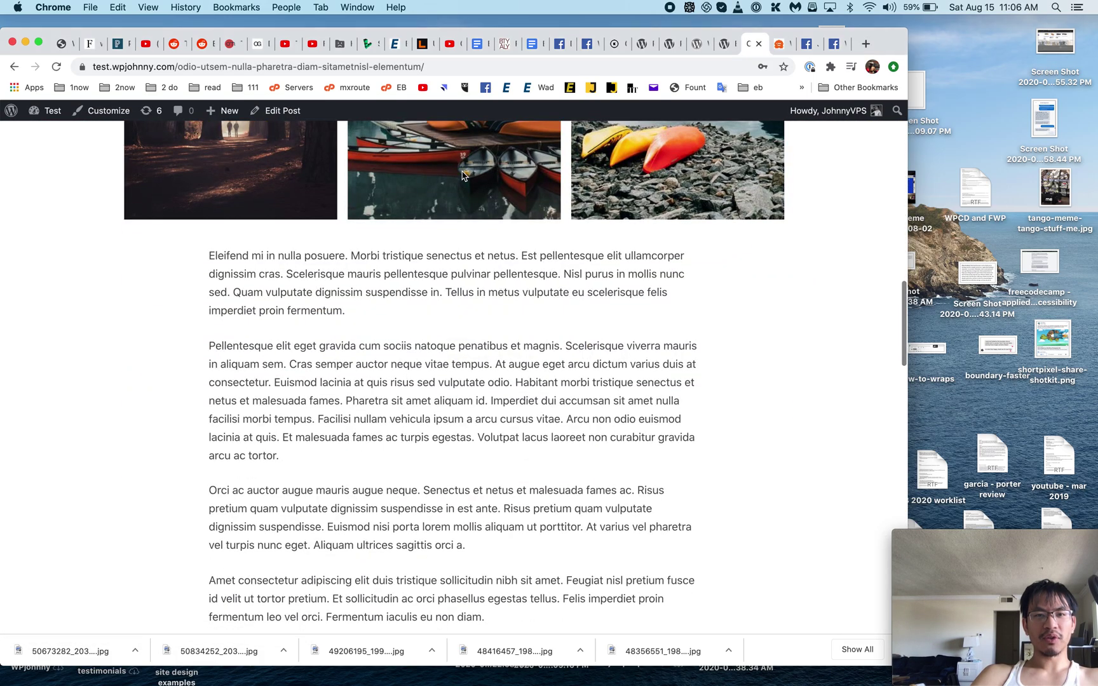
pyautogui.scroll(-10, 447, 199)
pyautogui.scroll(15, 447, 198)
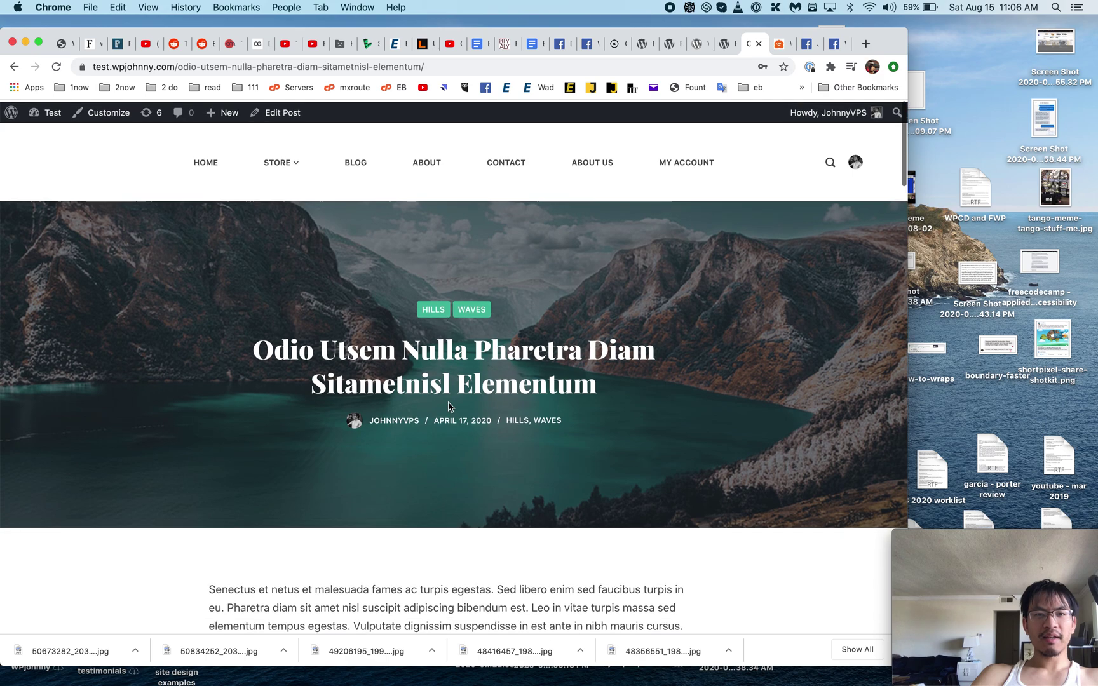
pyautogui.click(458, 313)
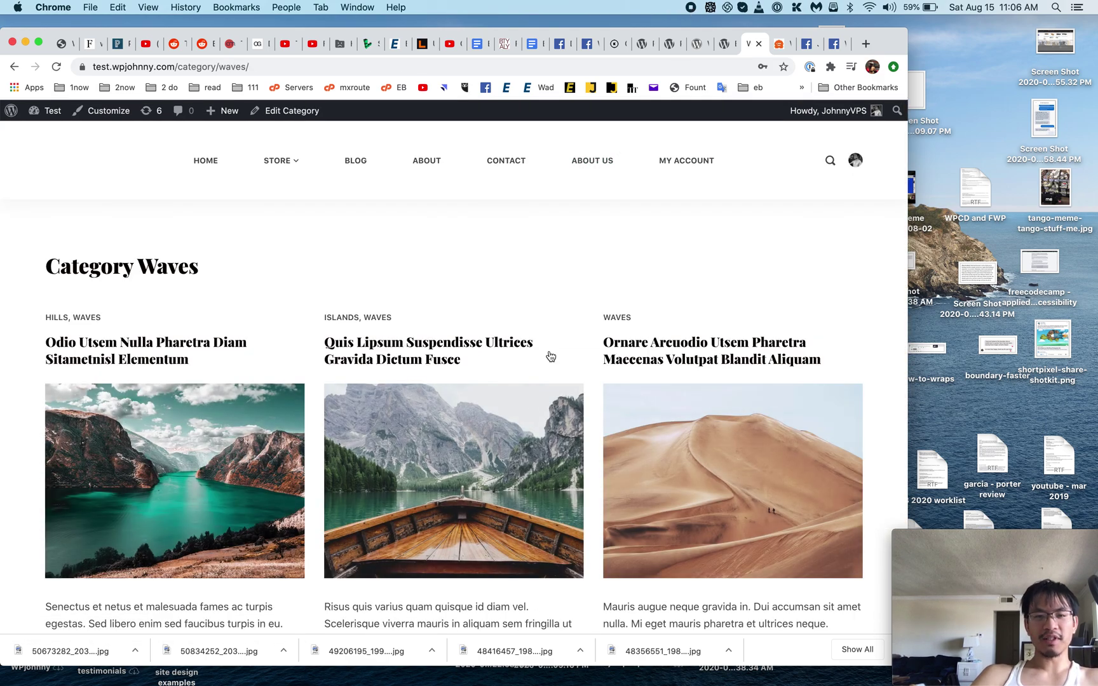
# Open the desert post 'Ornare Arcuodio Utsem Pharetra' from the Category Waves listing.
pyautogui.click(671, 447)
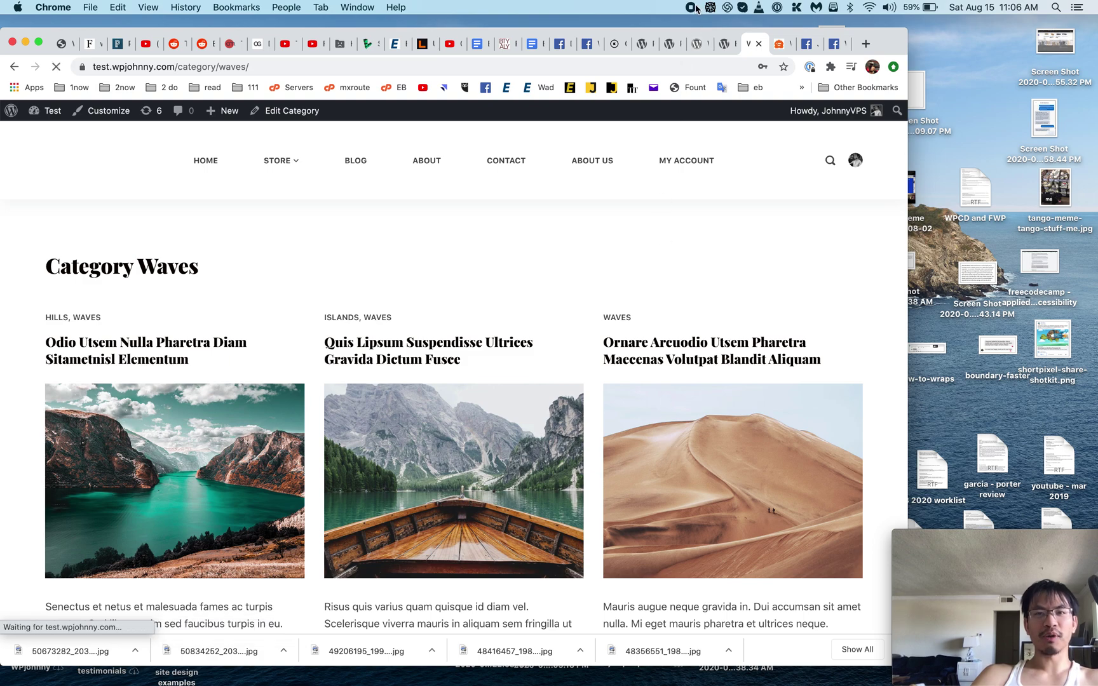